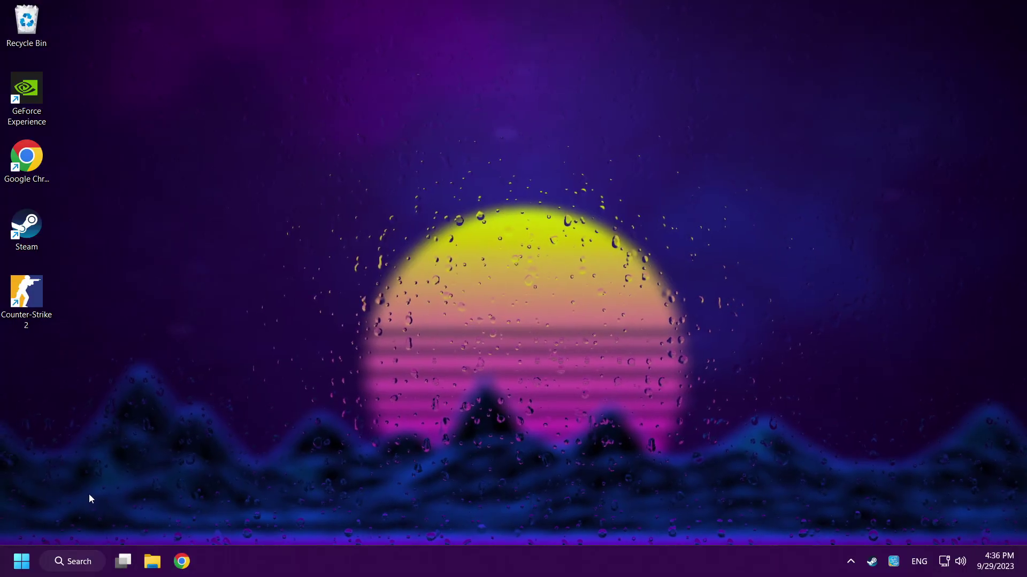
Search Windows for 'device manager' so Device Manager appears as the best match.
click(73, 561)
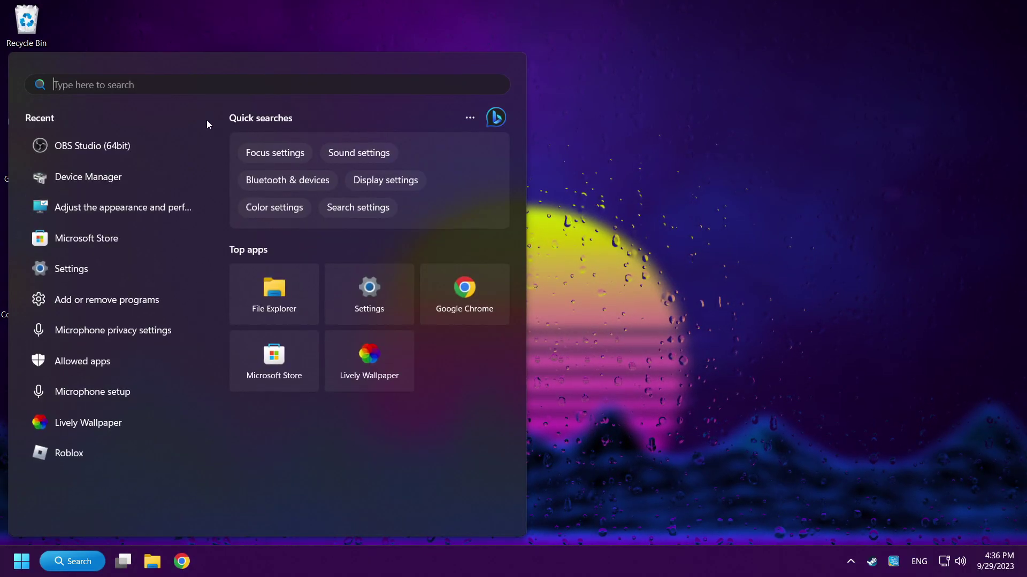
text(device )
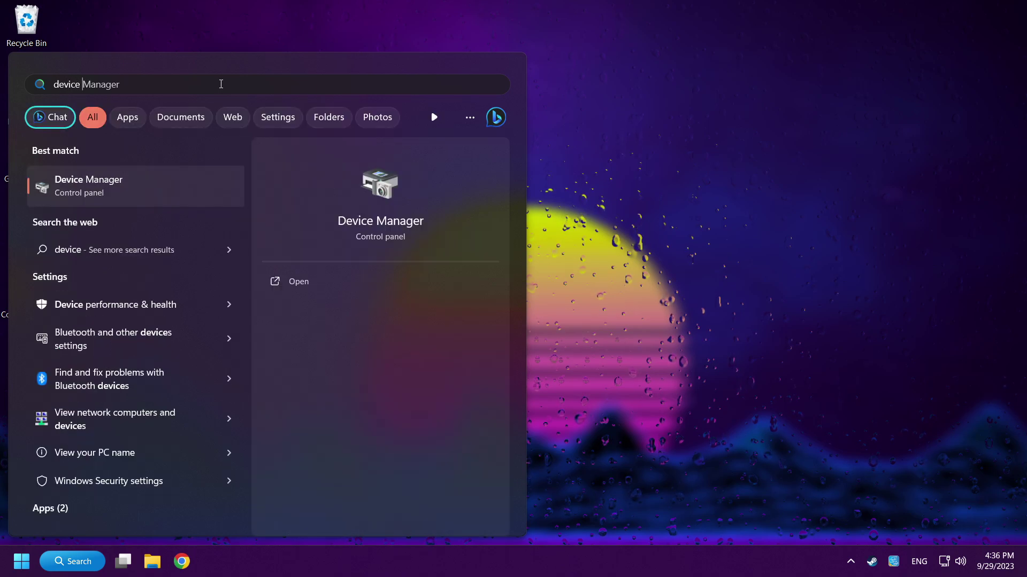
text(manager)
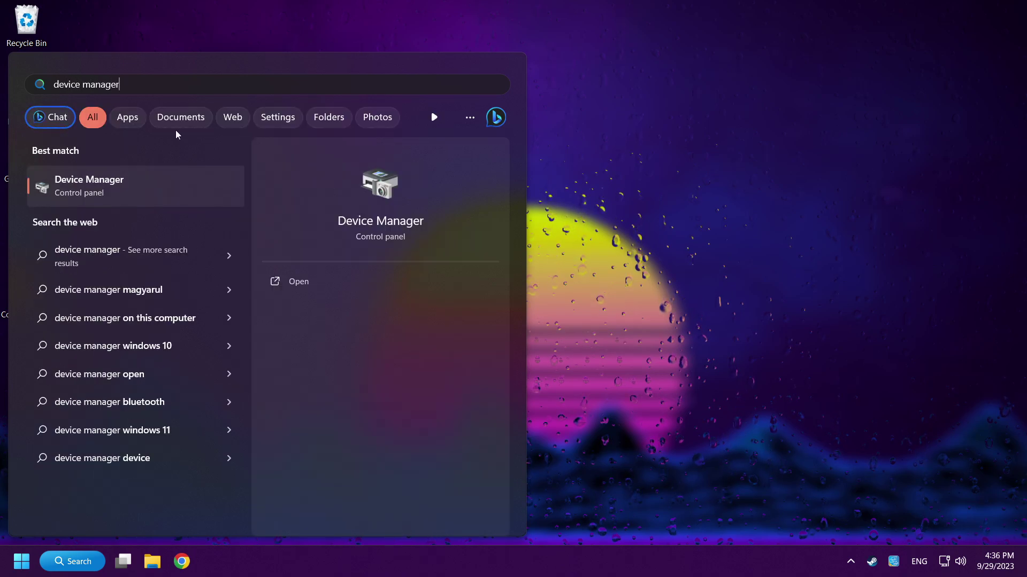
In Device Manager, expand Display adapters and bring up the NVIDIA GeForce GTX 1050 Ti's options.
click(179, 193)
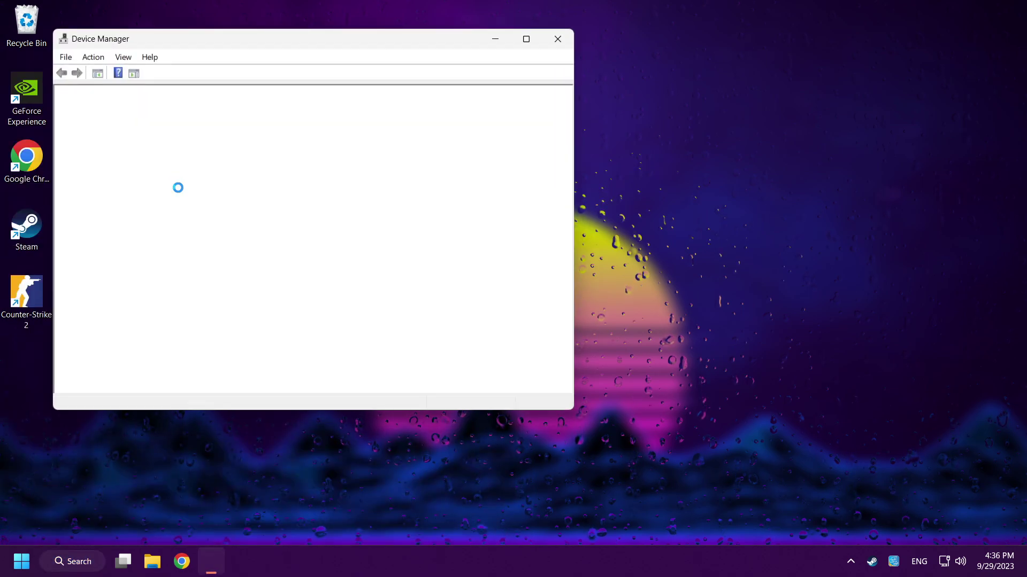
drag(299, 46, 493, 98)
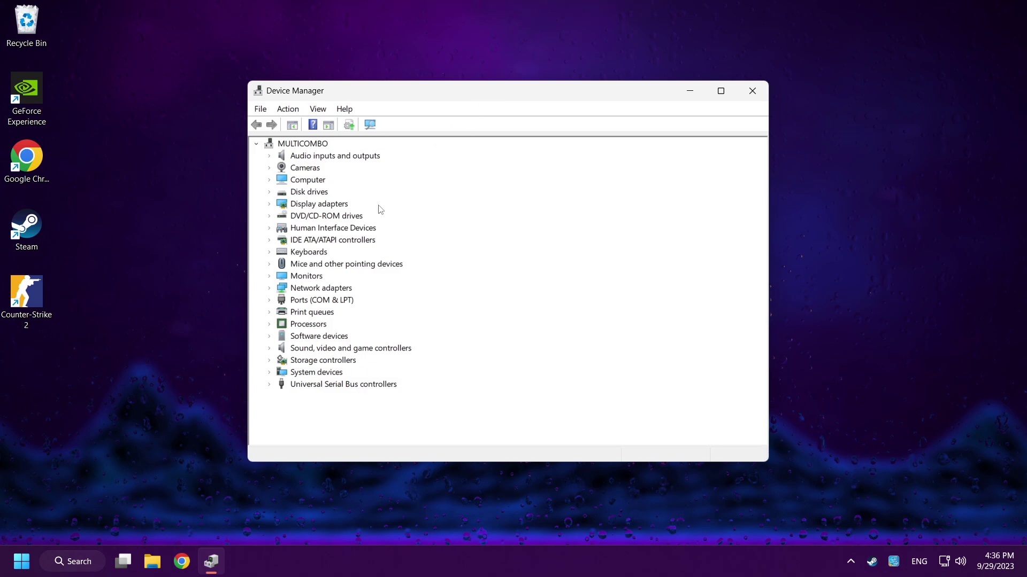
click(321, 204)
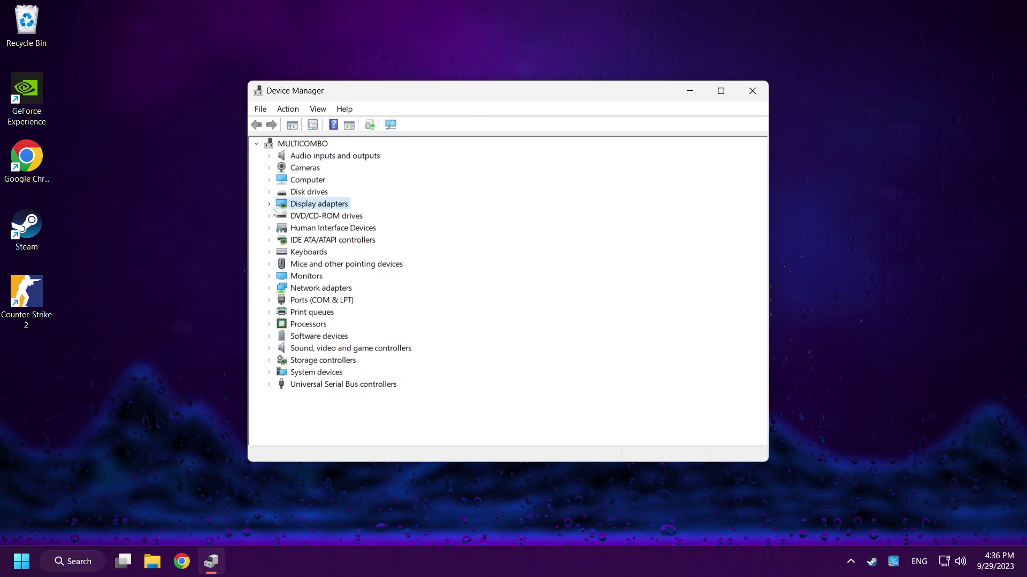
click(269, 204)
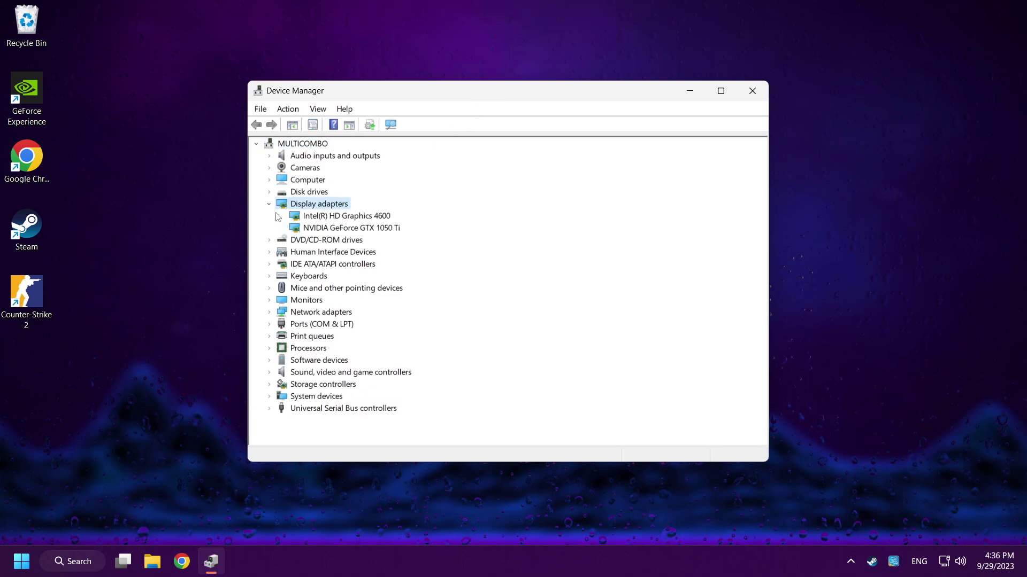
click(339, 229)
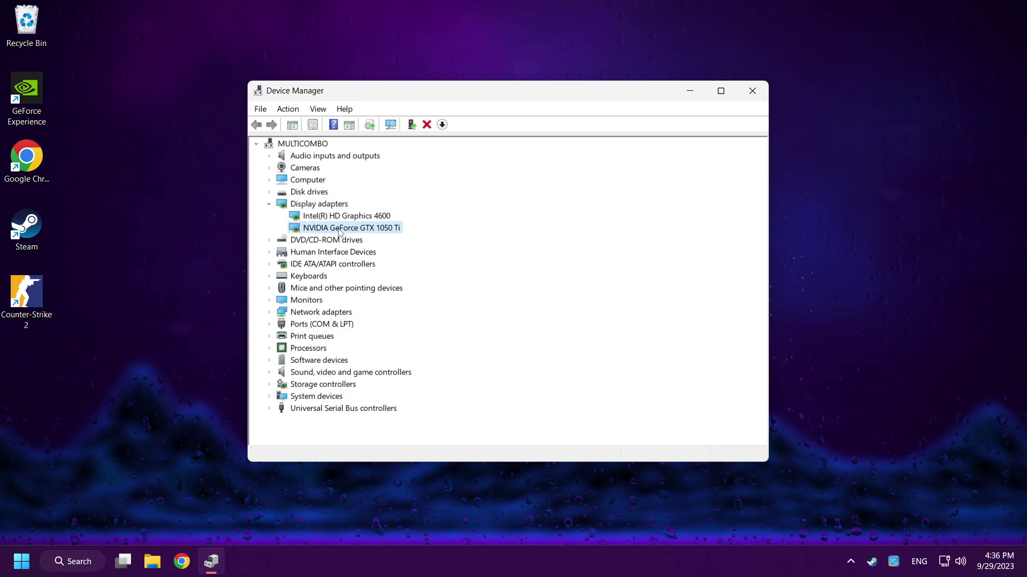
right_click(339, 233)
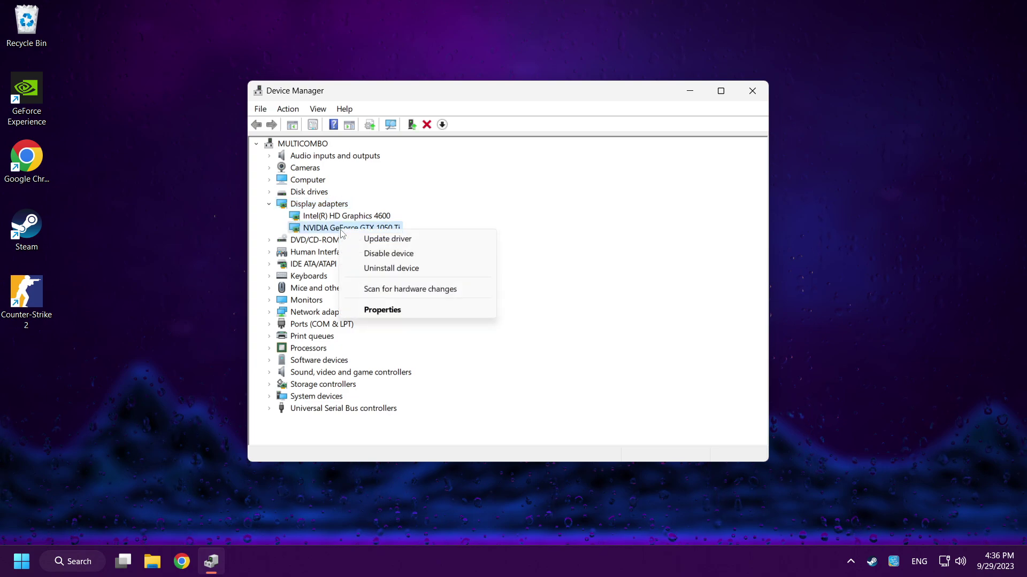
Search automatically for a GTX 1050 Ti driver, confirm the best one is installed, and close Device Manager.
click(438, 240)
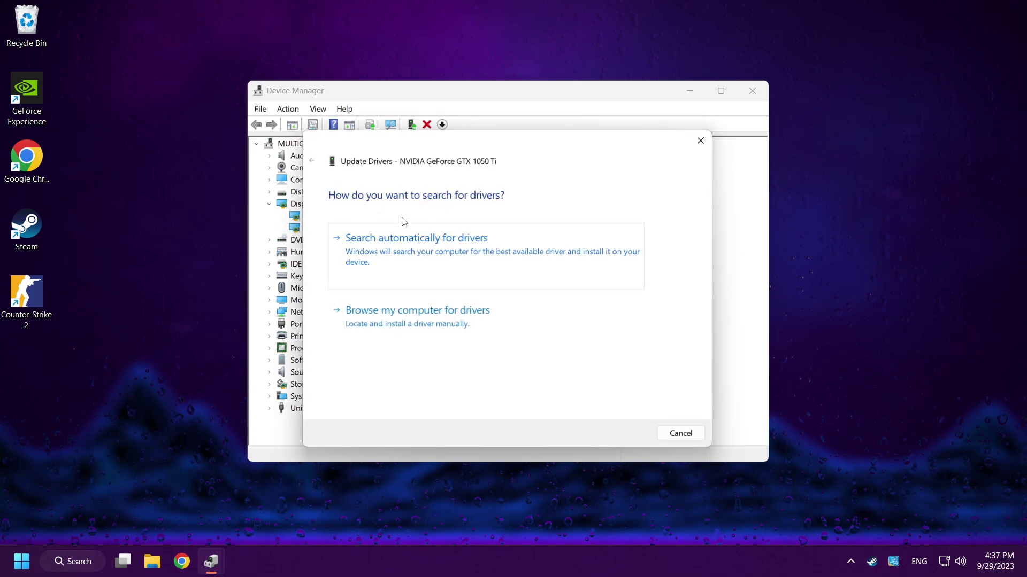
click(433, 256)
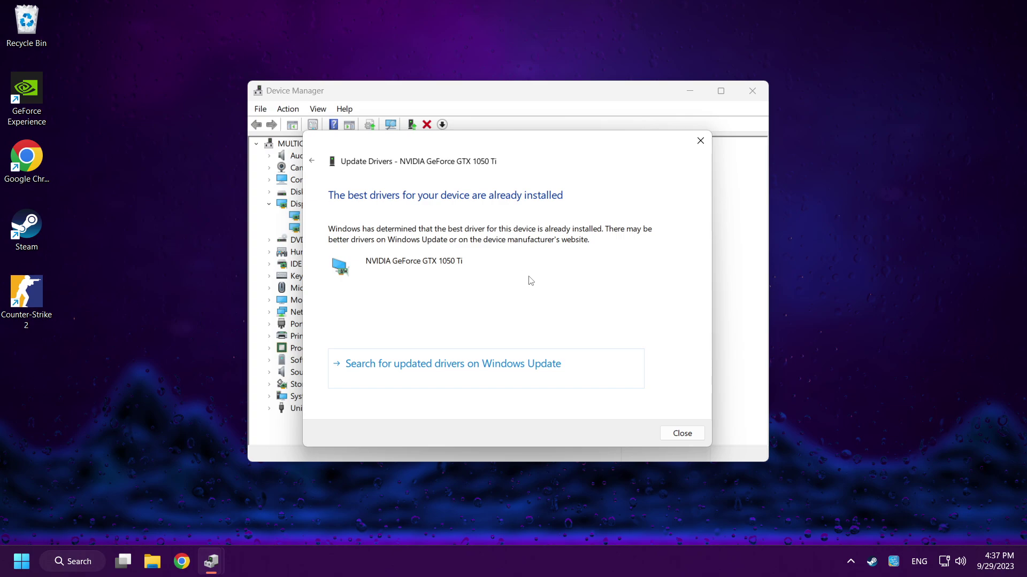
click(682, 434)
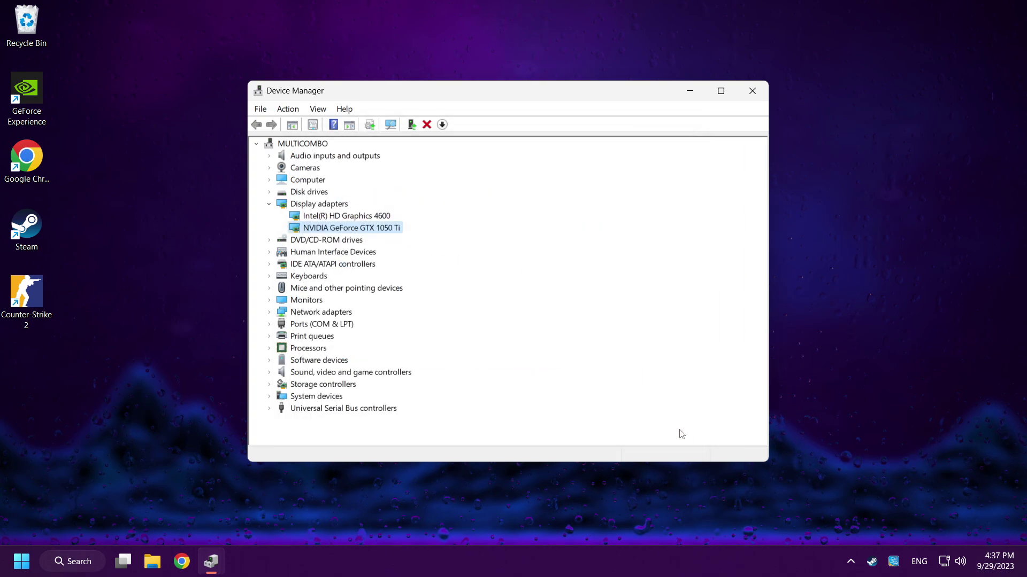
click(756, 94)
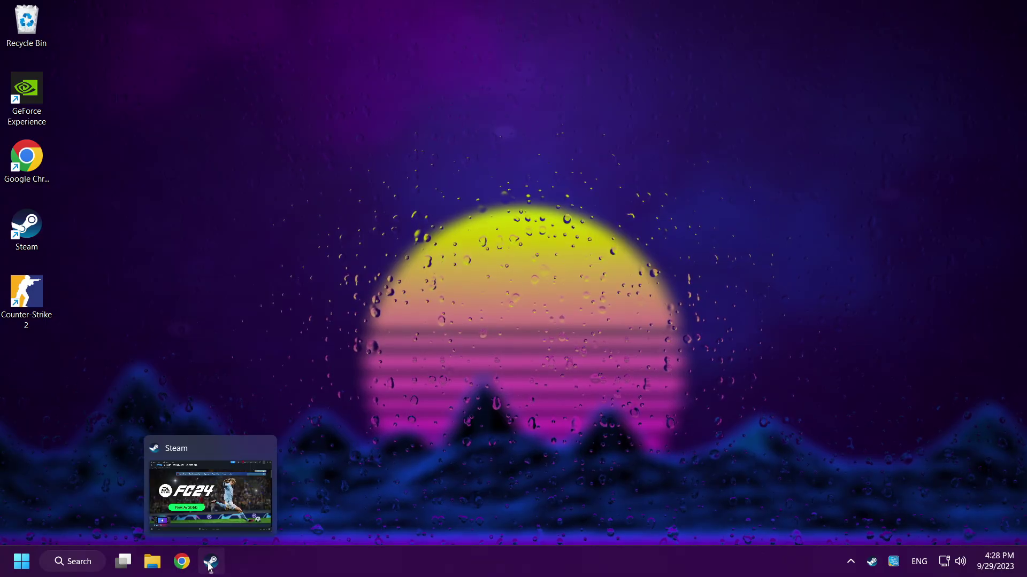
Bring up Steam, find Counter-Strike 2 in the library, and bring up its options.
click(212, 563)
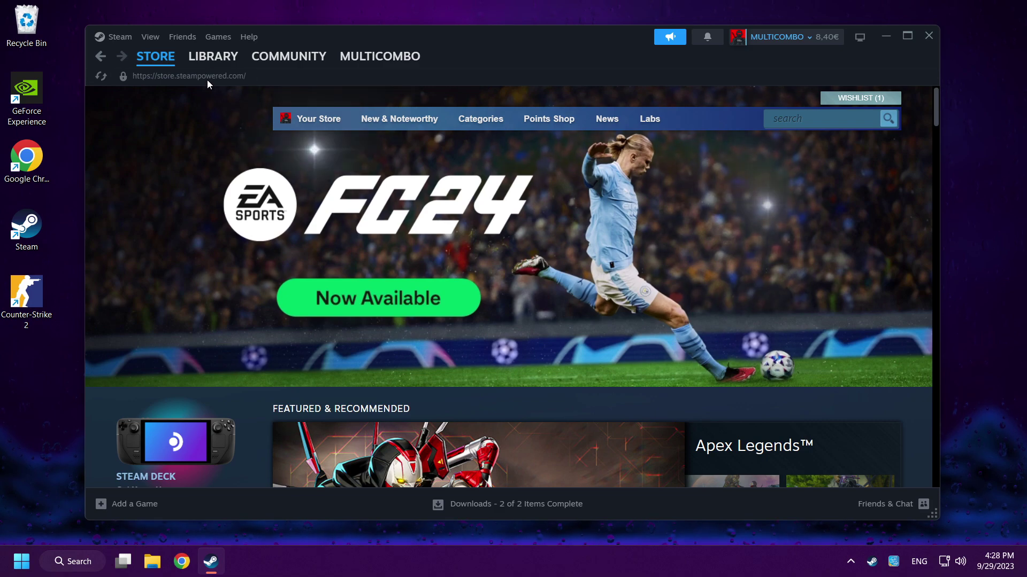
click(213, 57)
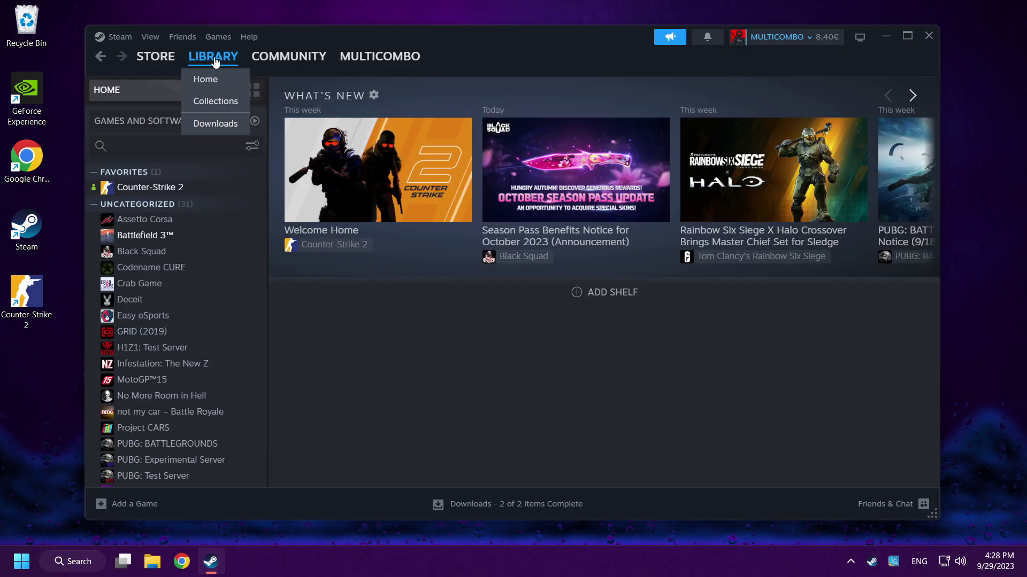
click(203, 192)
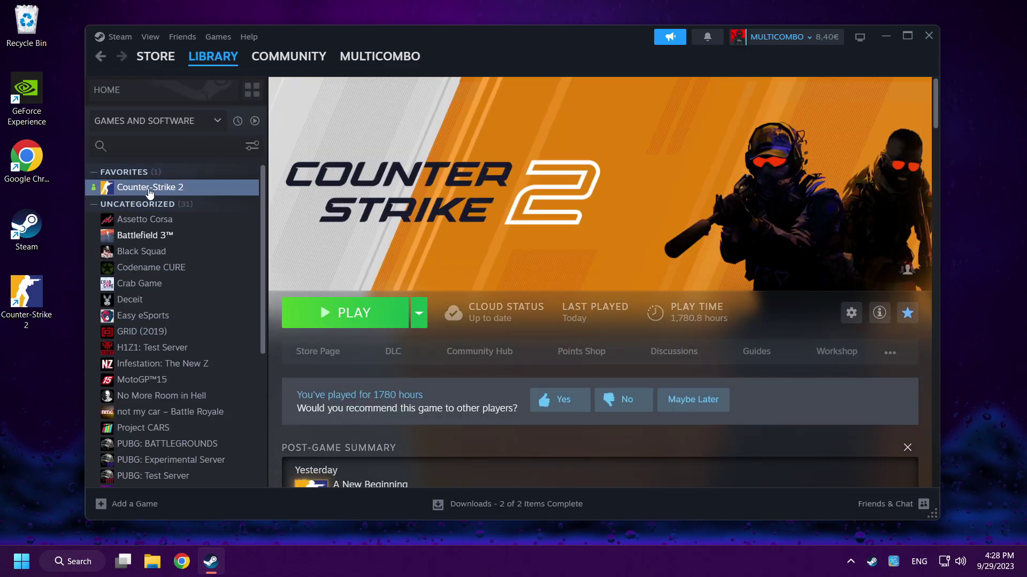
right_click(217, 185)
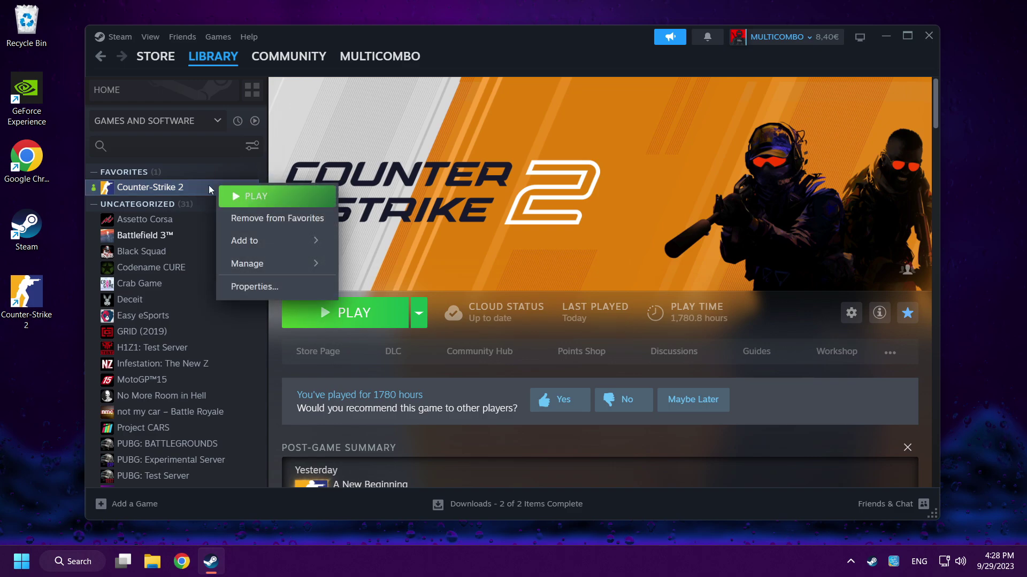
Verify the integrity of Counter-Strike 2's installed files, validating all 3245, then close Properties.
click(294, 287)
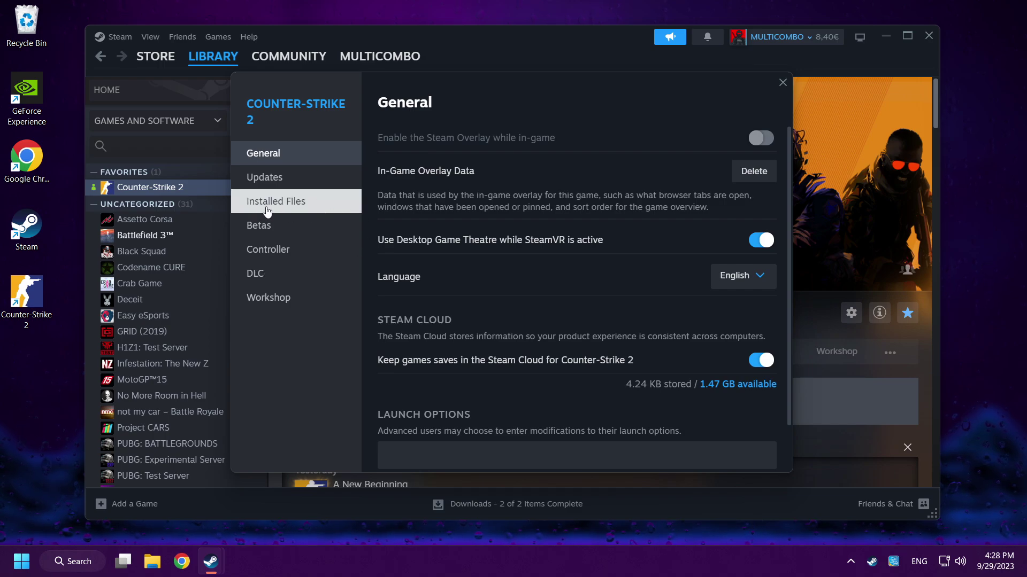
click(328, 211)
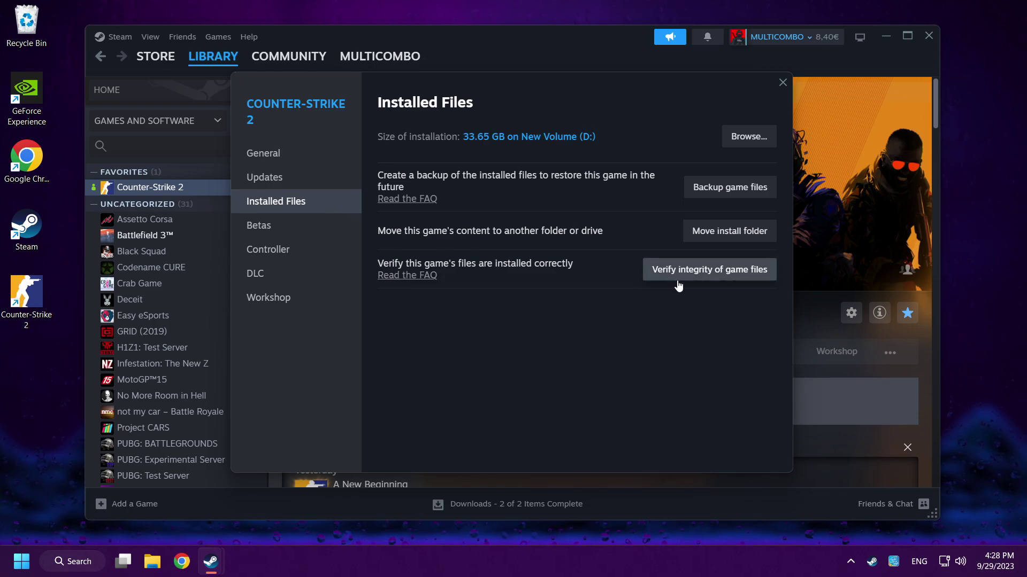
click(717, 276)
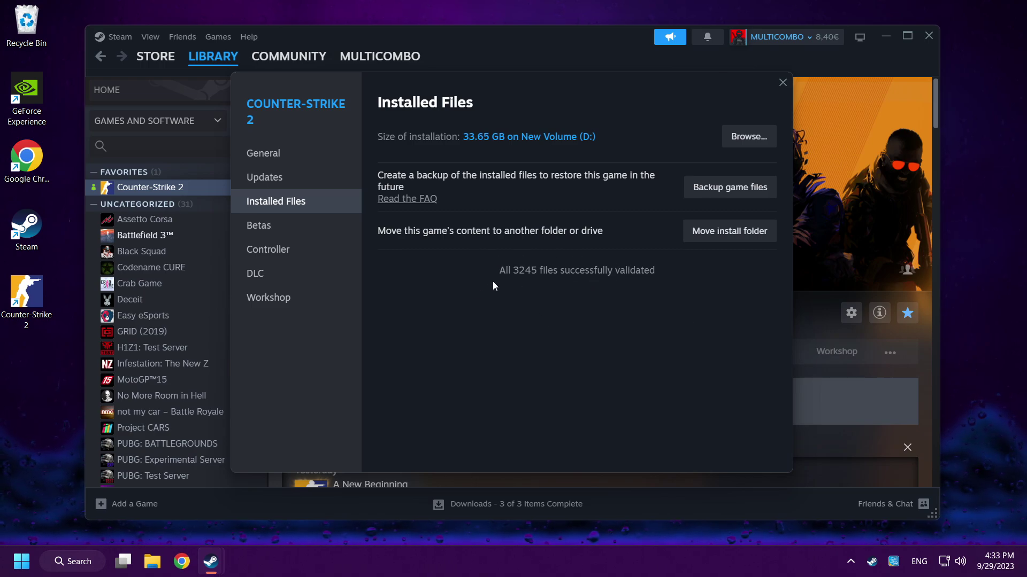
click(782, 84)
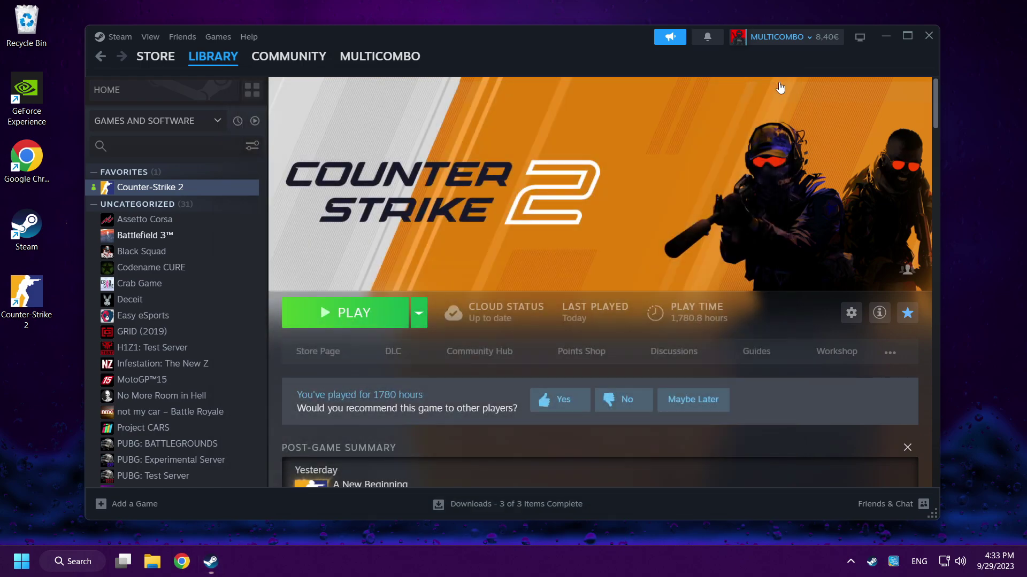
Launch Counter-Strike 2 again, then open its install folder on D: from Properties > Installed Files.
click(355, 315)
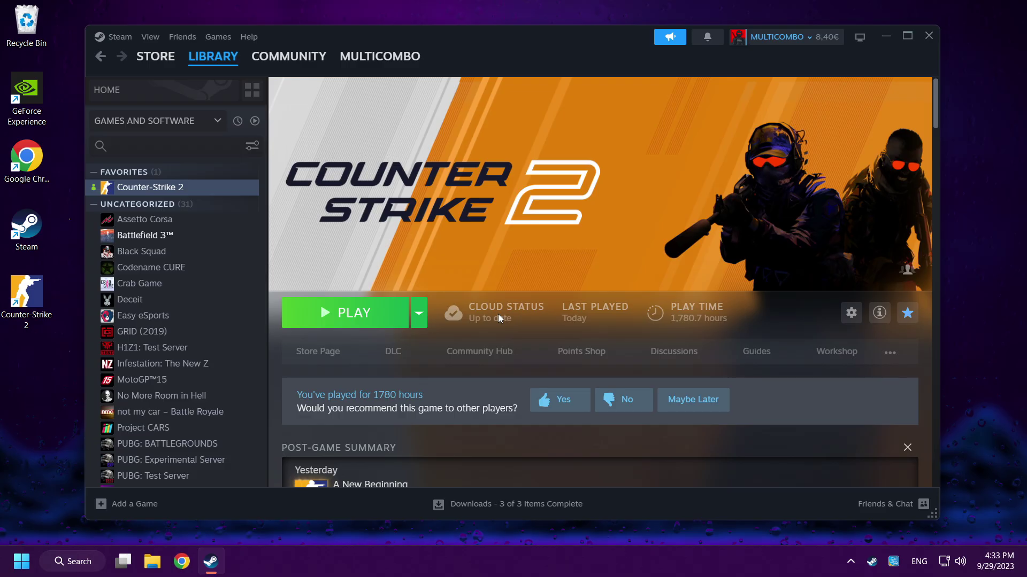
right_click(216, 190)
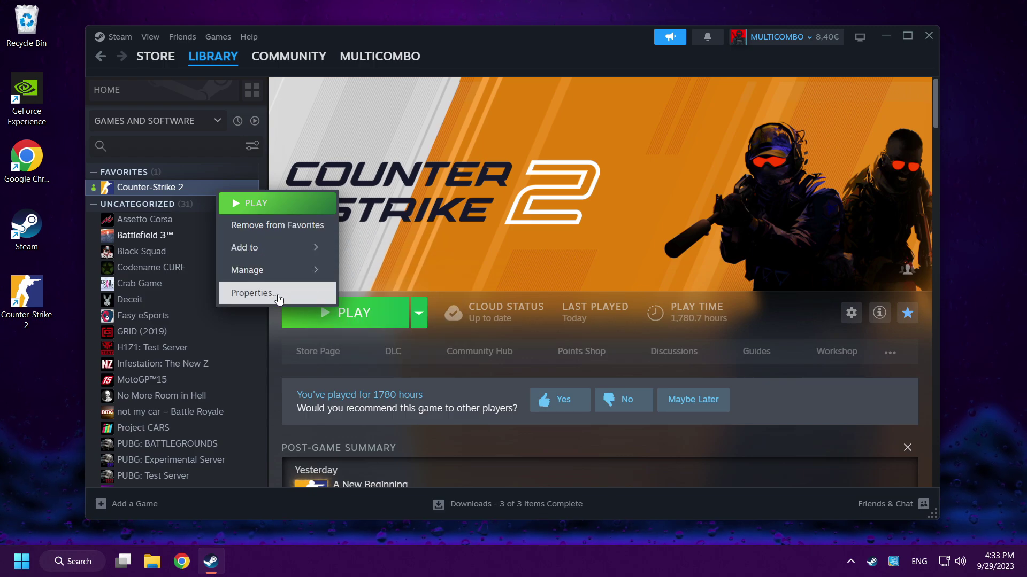
click(303, 299)
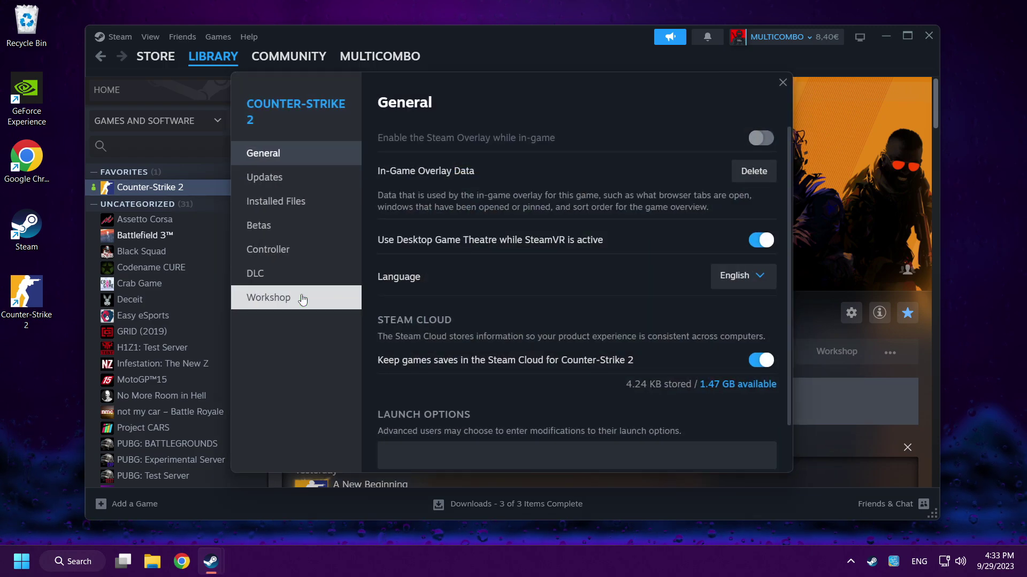
click(317, 208)
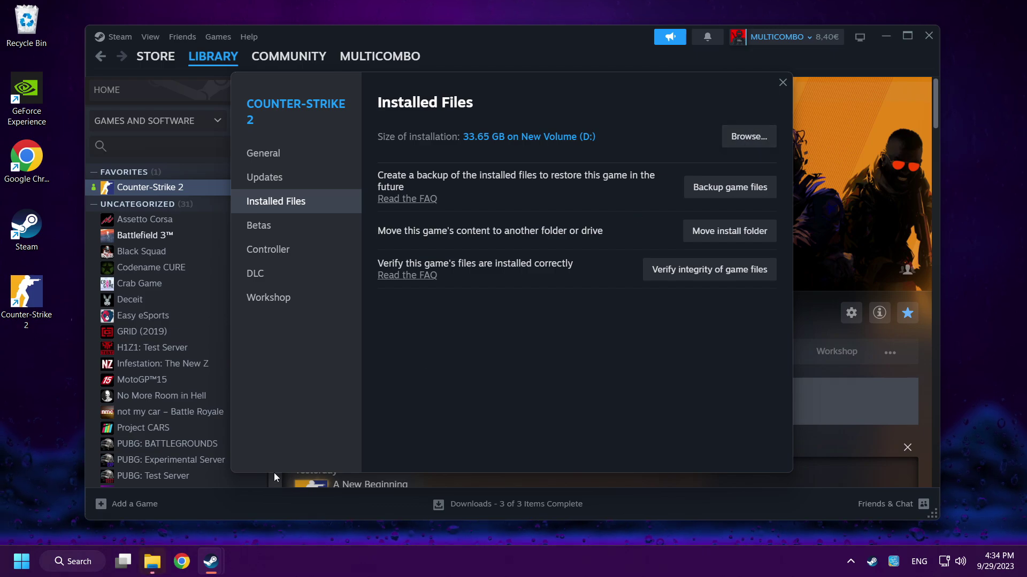
click(154, 561)
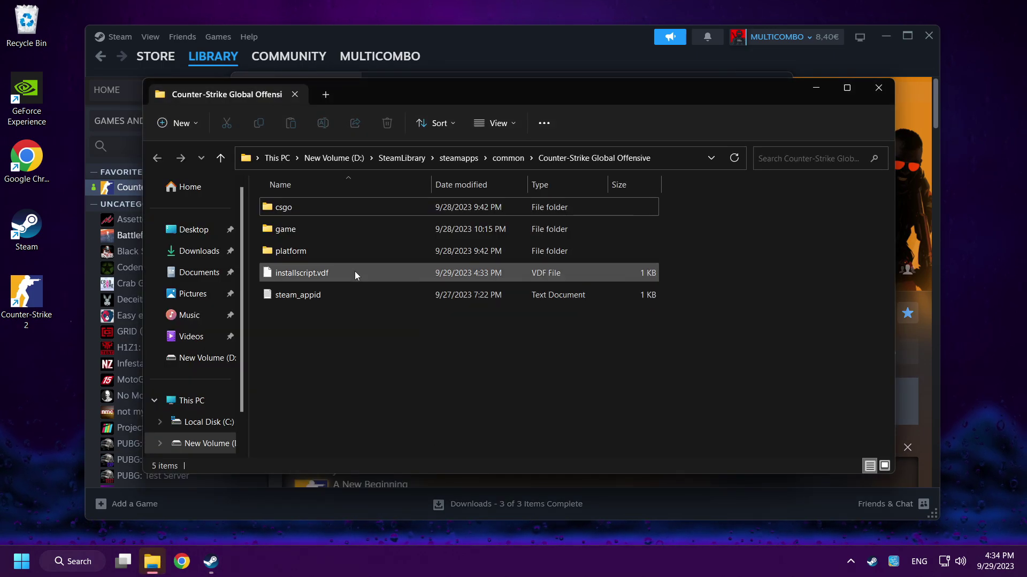
Go to game\bin\win64 and open the Properties of the cs2 application.
double_click(314, 232)
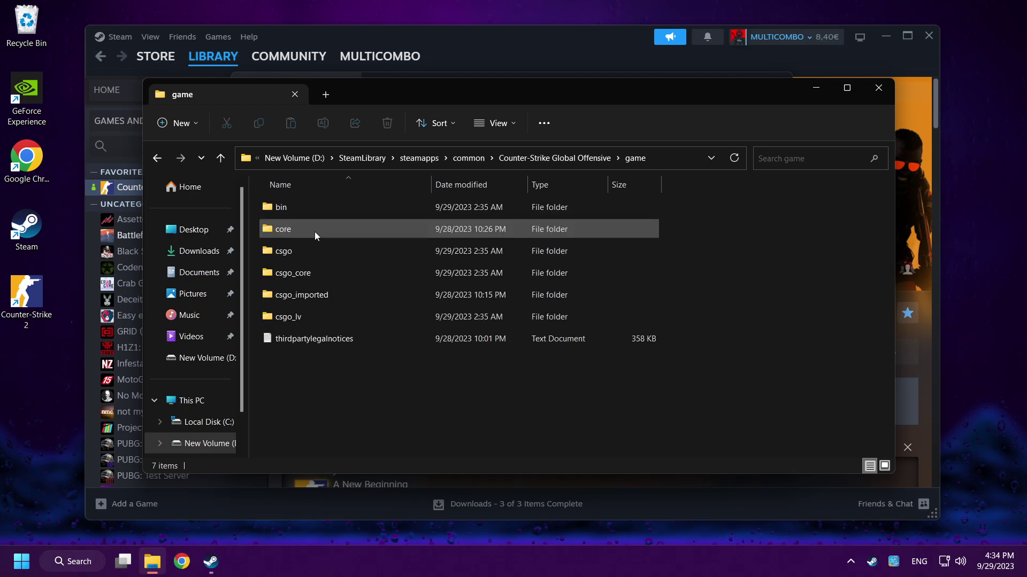
double_click(327, 208)
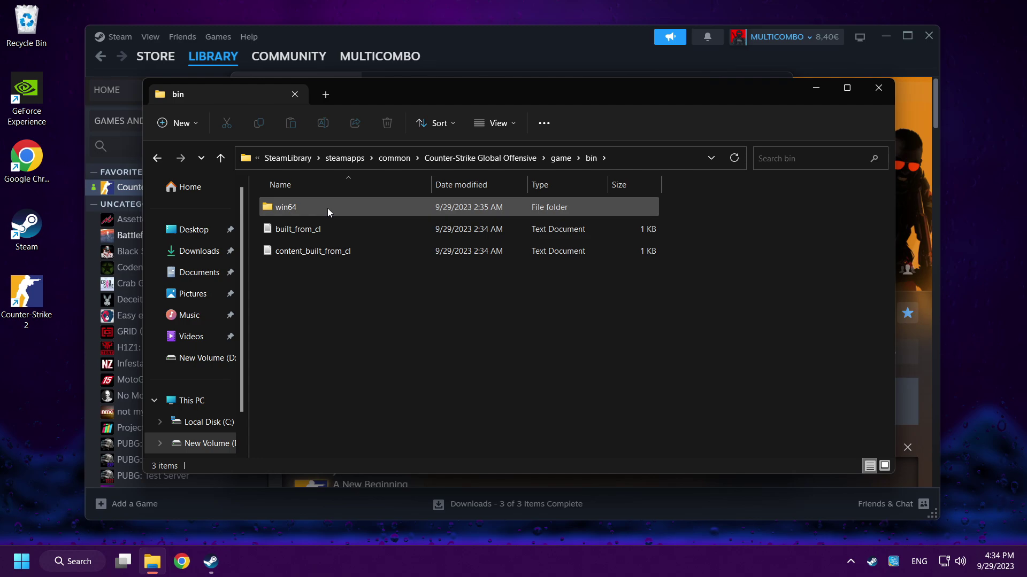
double_click(328, 208)
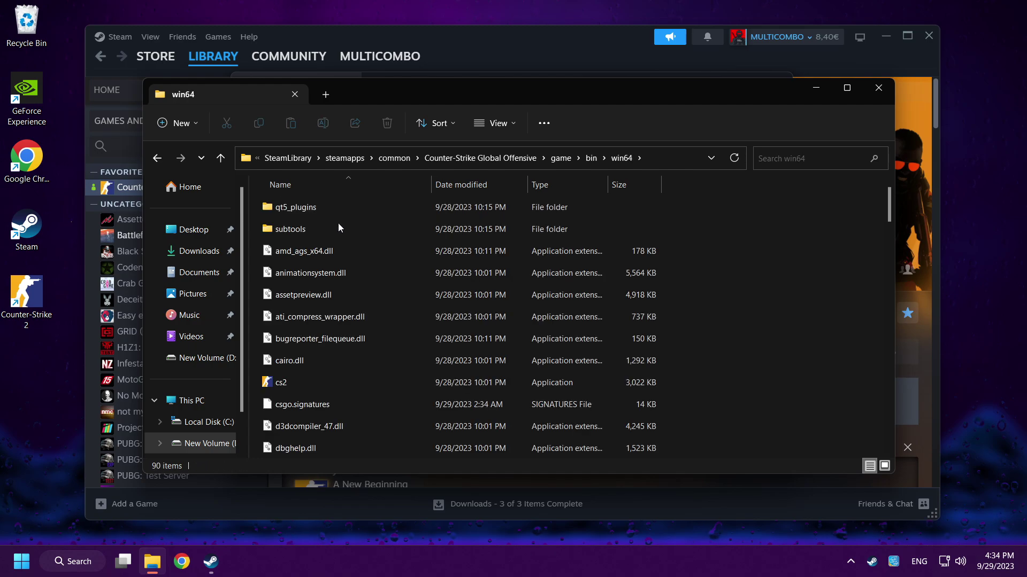
scroll(326, 378, down, 1)
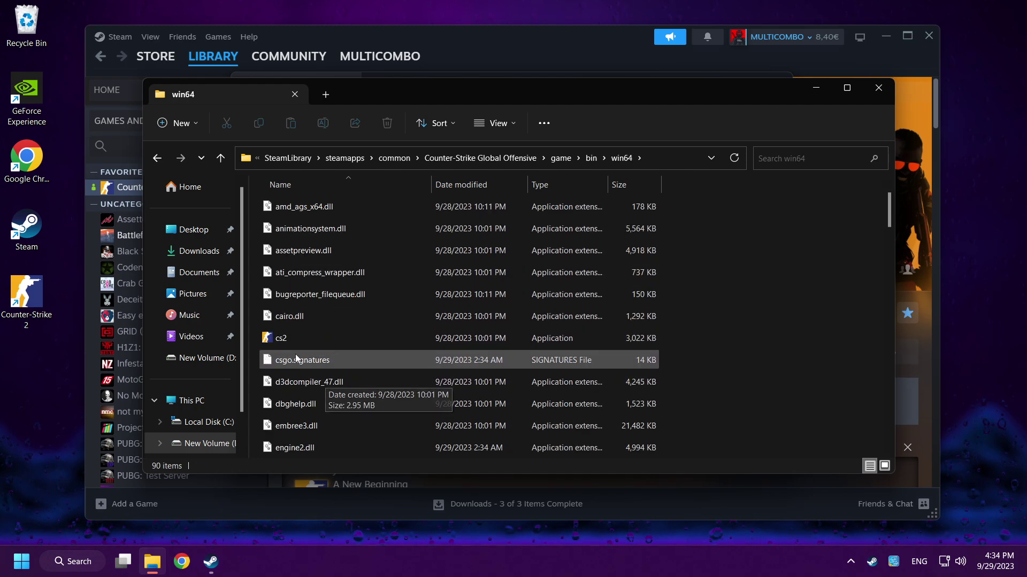
click(310, 342)
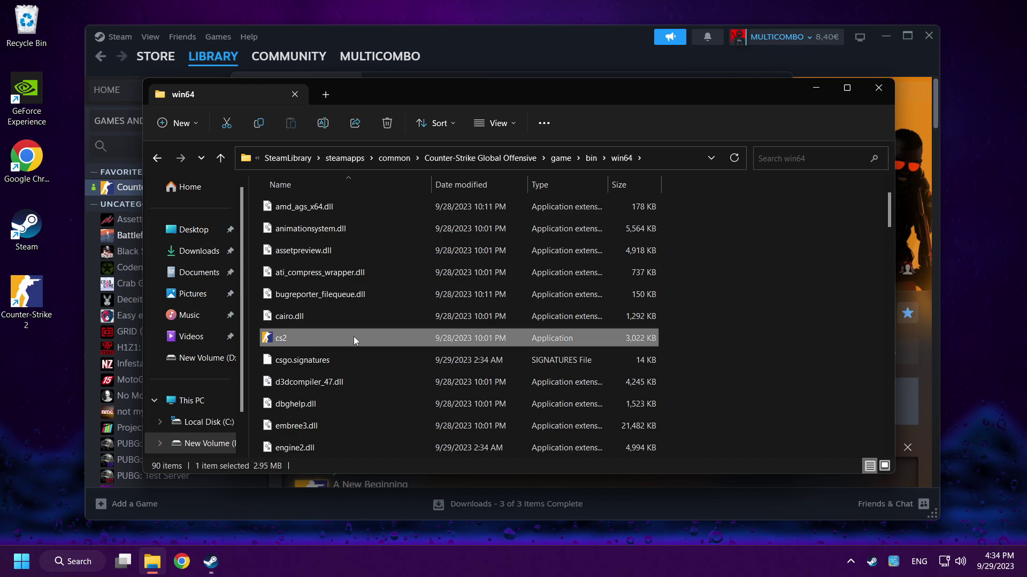
right_click(354, 340)
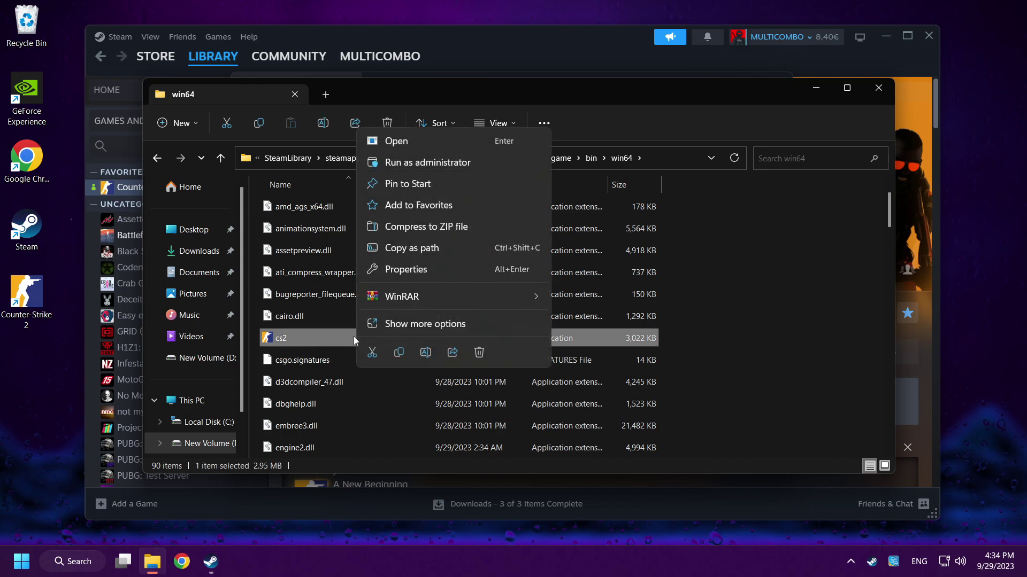
click(445, 270)
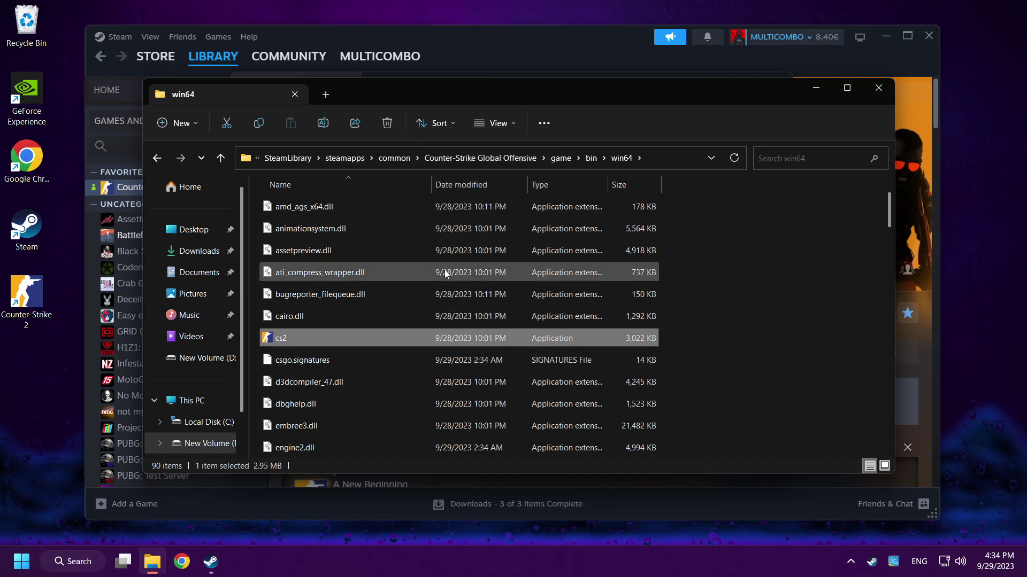
Run cs2 in Windows 8 compatibility mode with fullscreen optimizations disabled, and apply.
drag(474, 181, 480, 93)
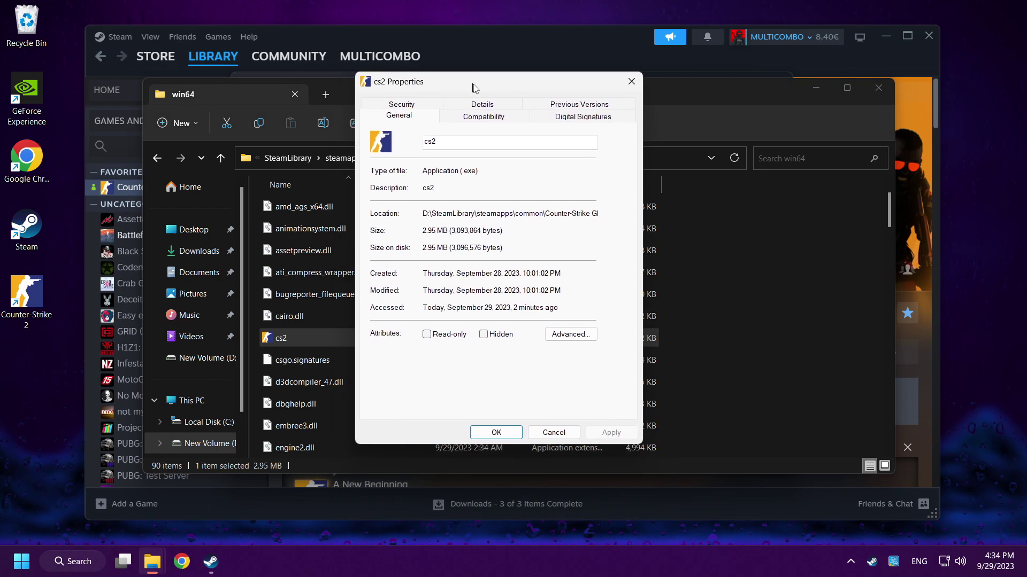
click(492, 124)
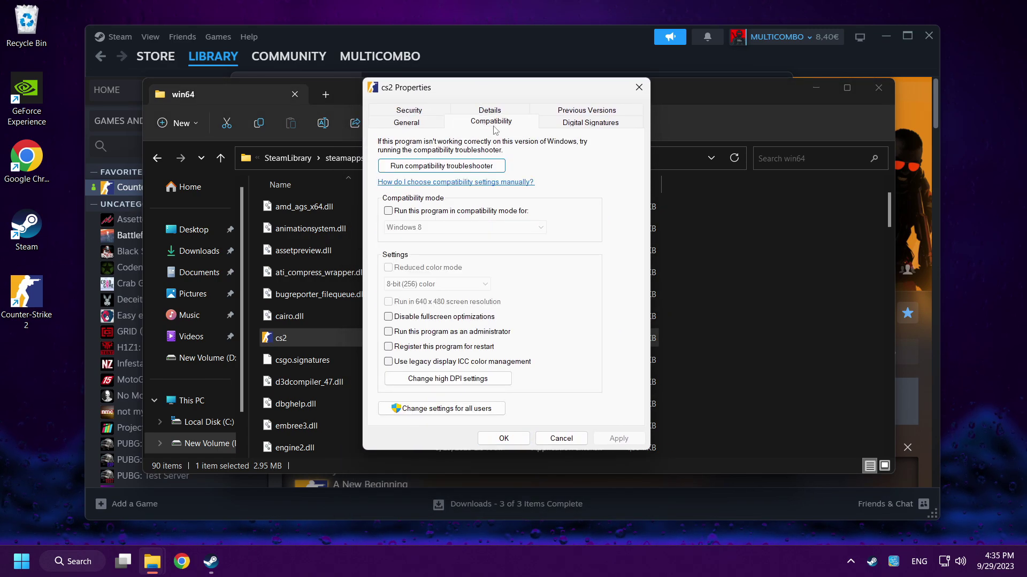
click(388, 211)
click(449, 227)
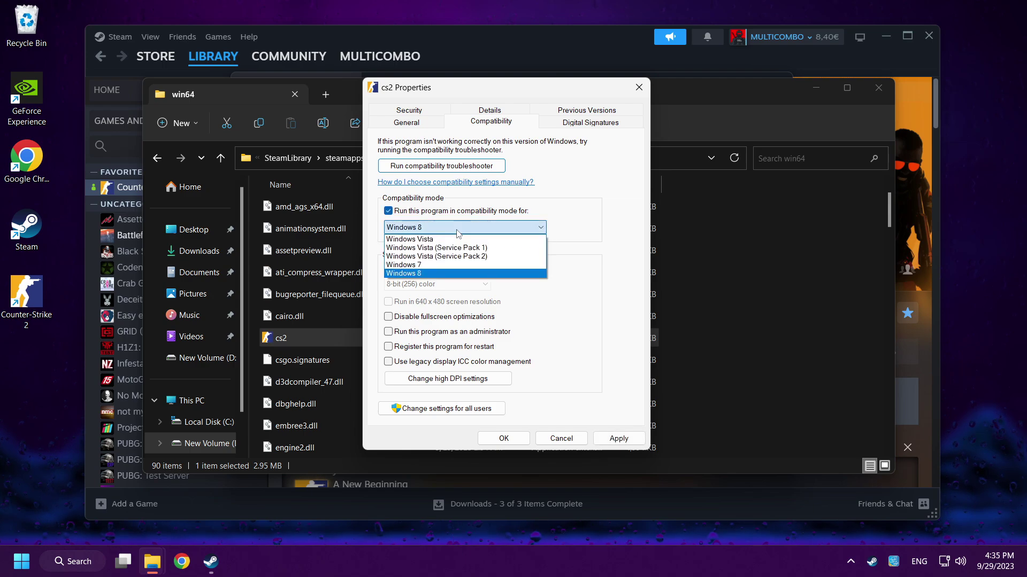
click(437, 274)
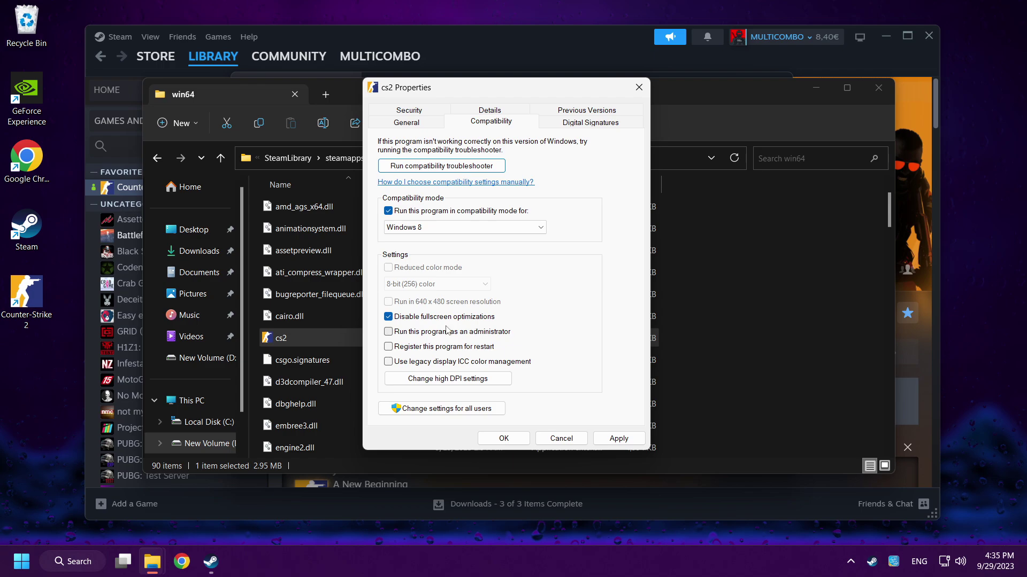
click(618, 438)
click(503, 438)
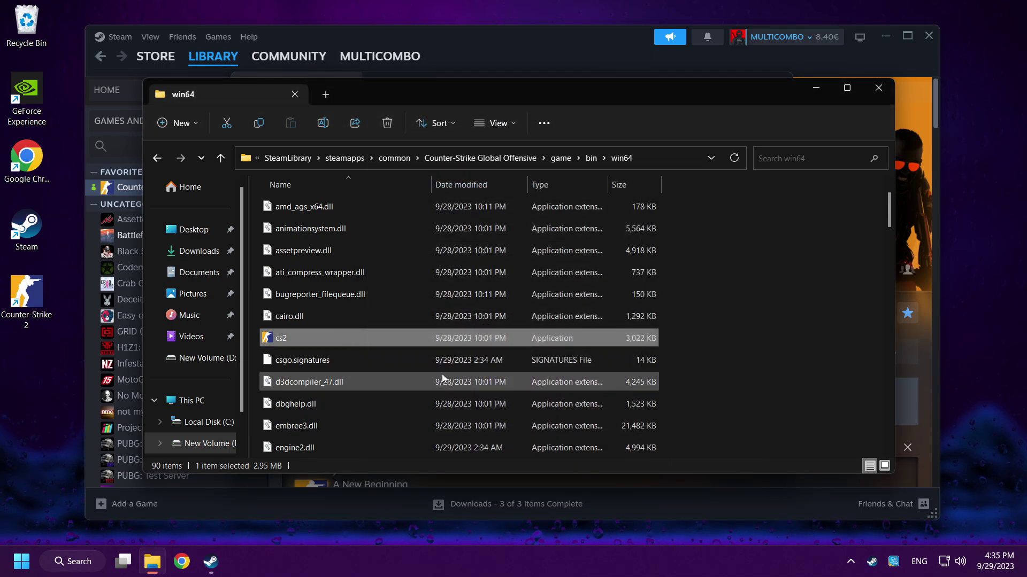
Close File Explorer and Steam's Counter-Strike 2 Properties, then launch Counter-Strike 2.
click(877, 89)
click(781, 84)
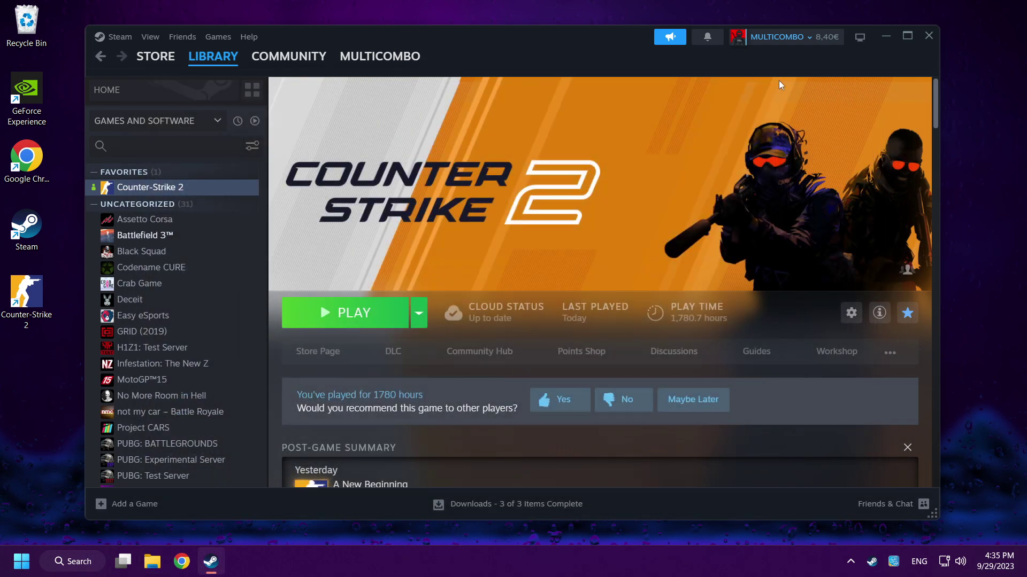
click(353, 321)
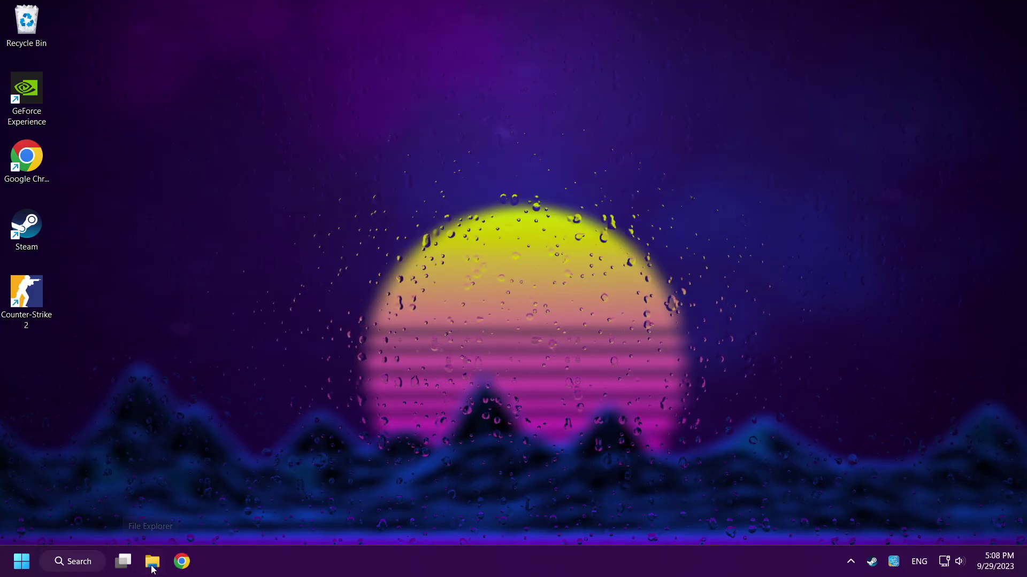
Go to C:\Program Files (x86)\Steam\userdata, open the account folder and select the 730 folder.
click(152, 563)
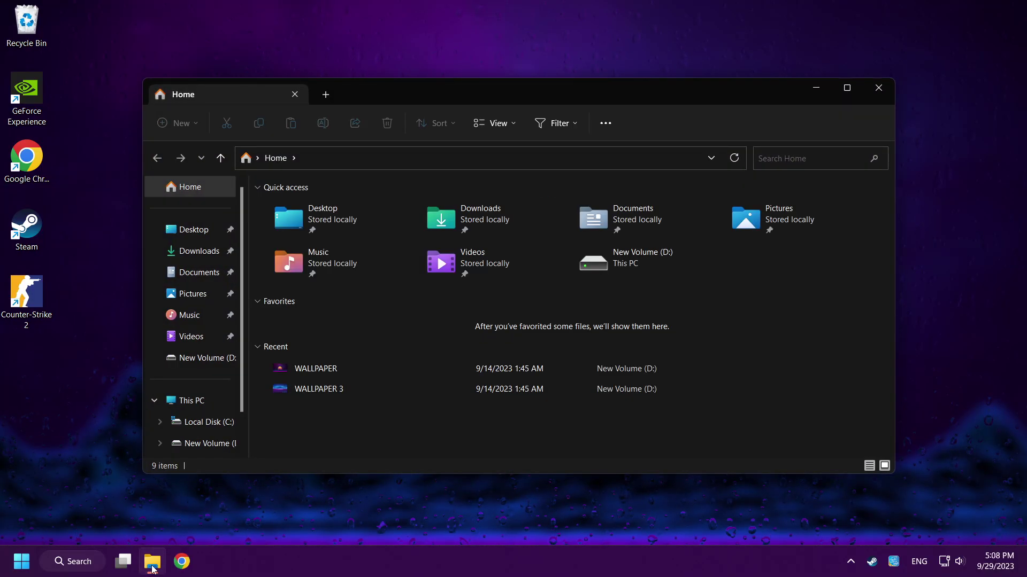
scroll(211, 423, down, 2)
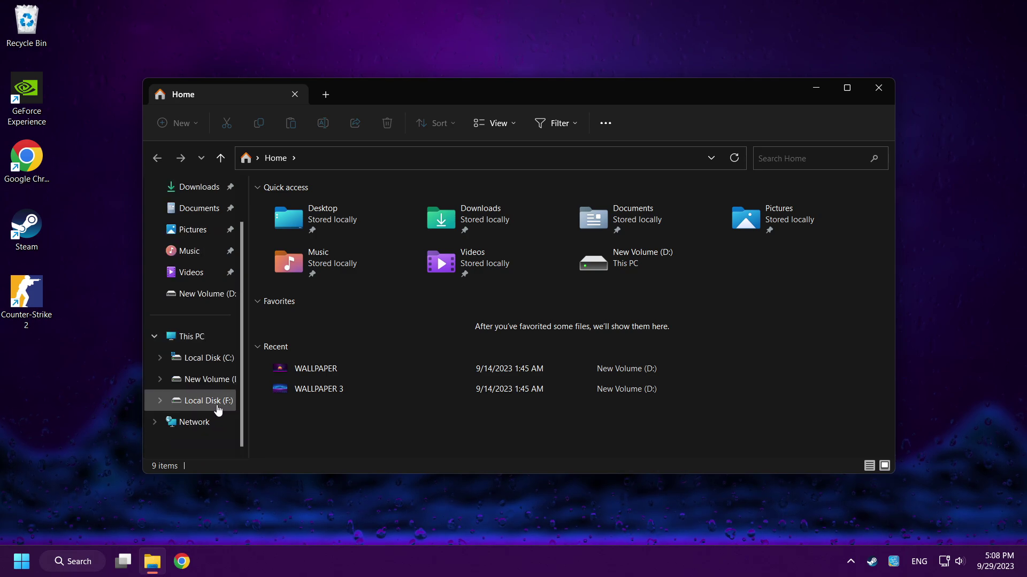
click(203, 358)
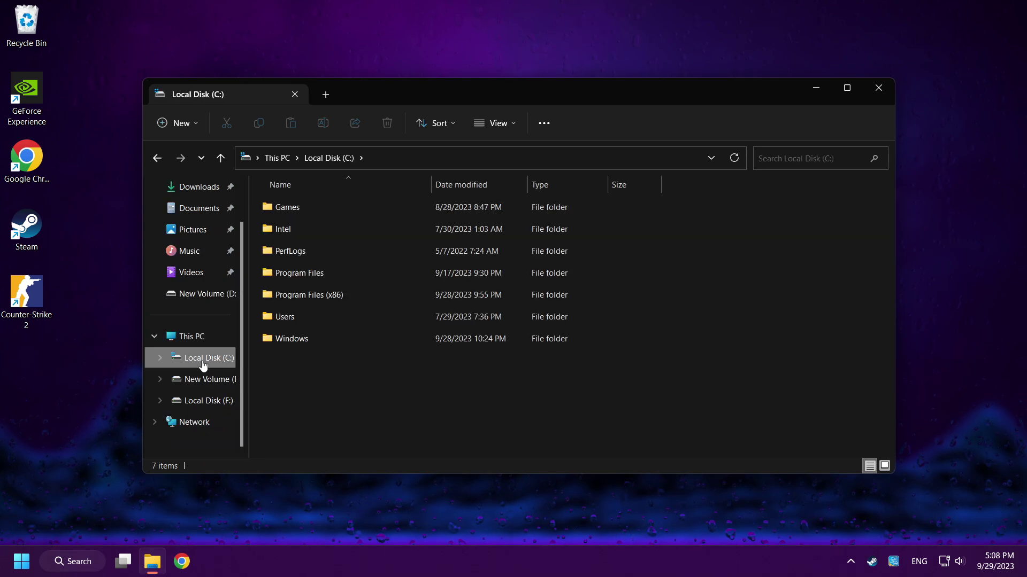
double_click(387, 296)
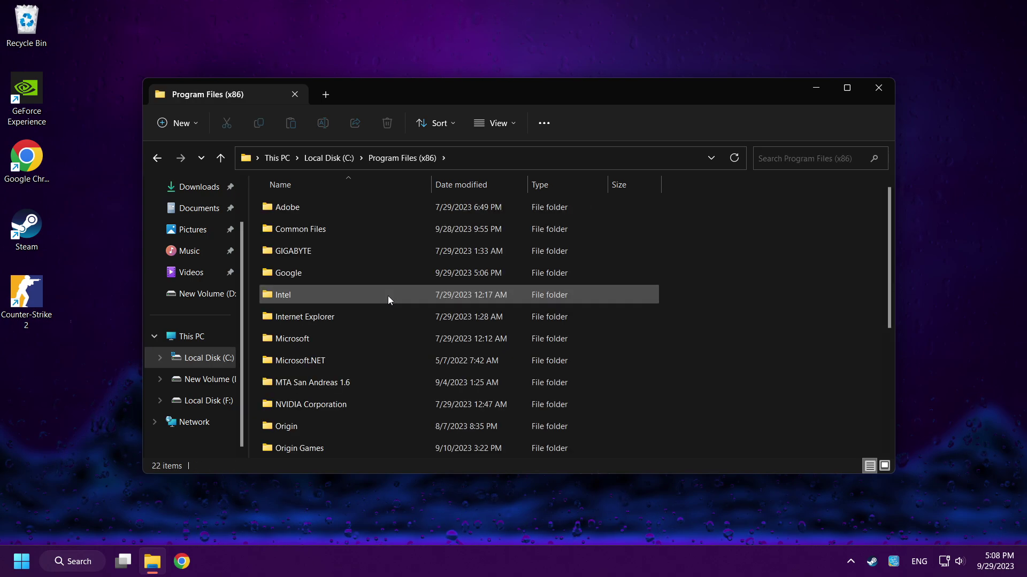
drag(890, 265, 601, 354)
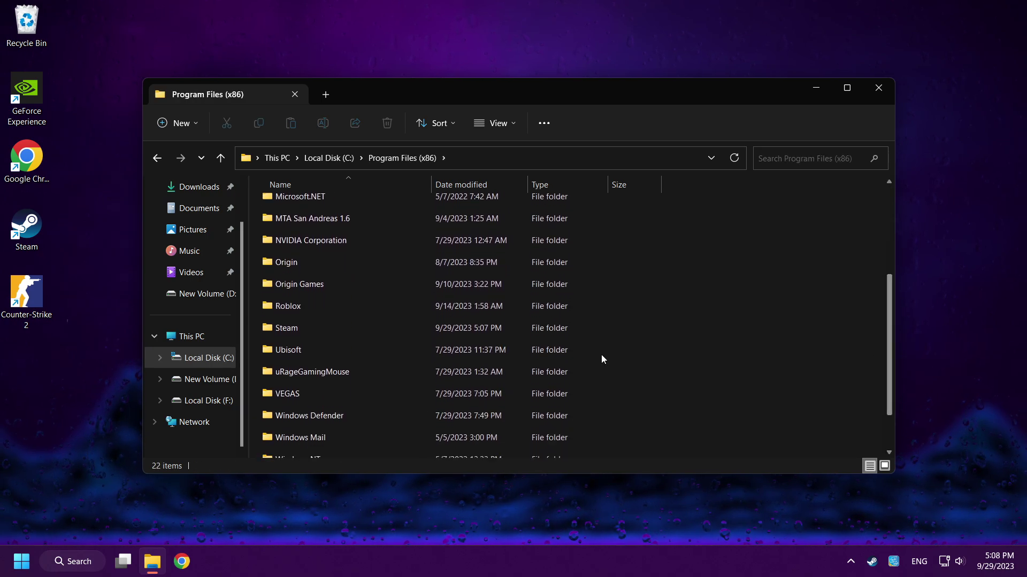
double_click(391, 332)
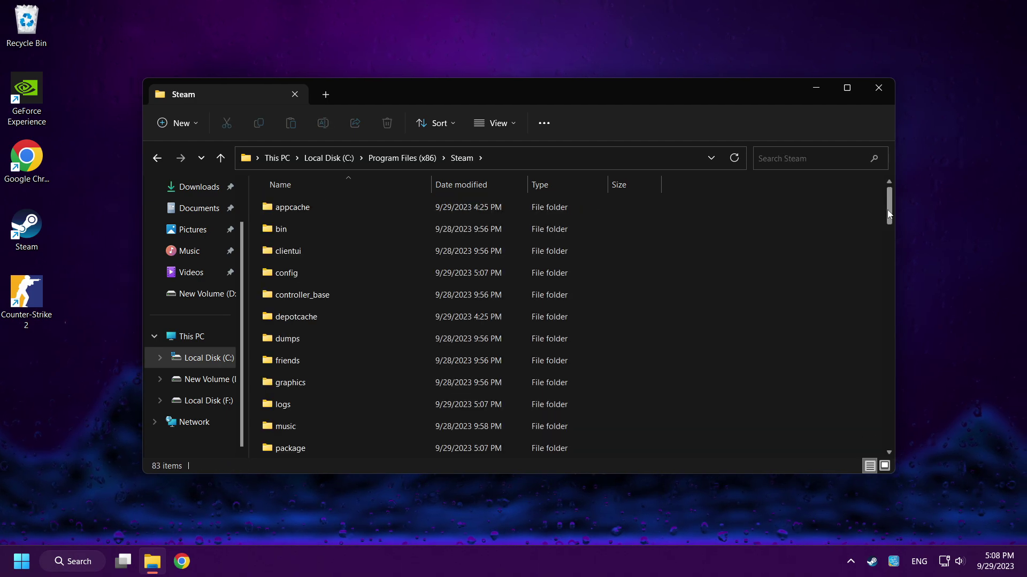
drag(887, 210, 884, 252)
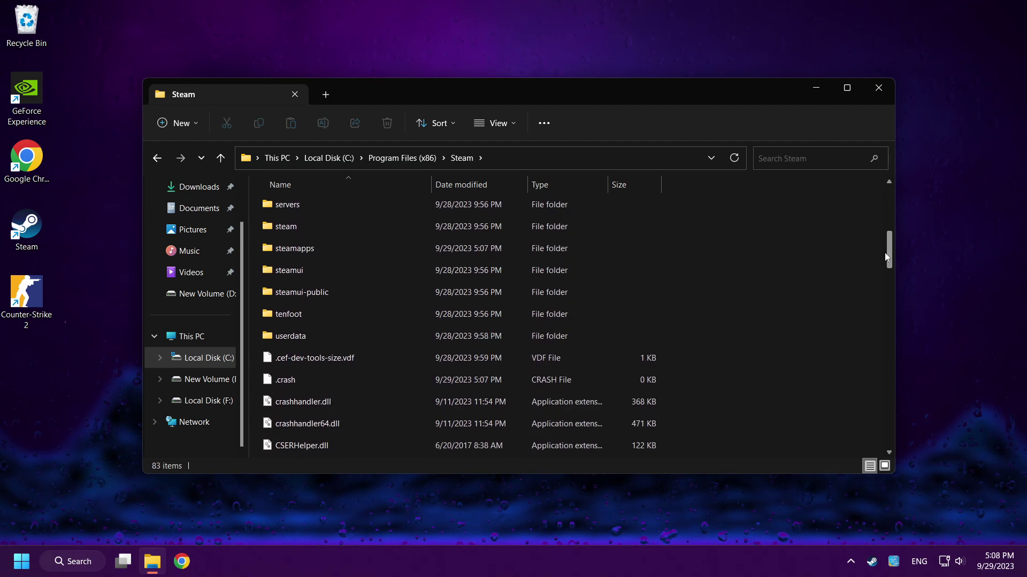
click(310, 335)
double_click(342, 336)
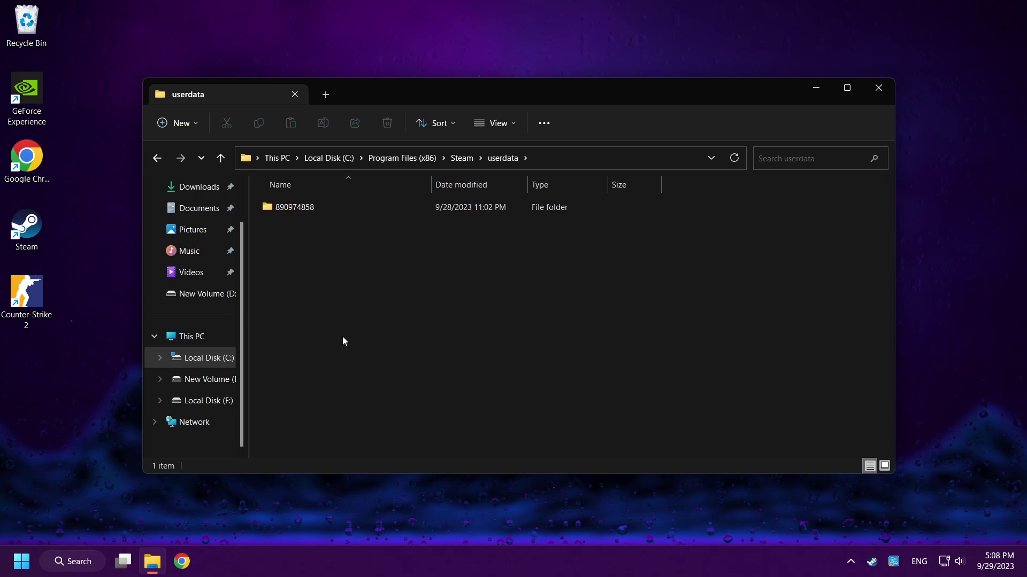
double_click(351, 207)
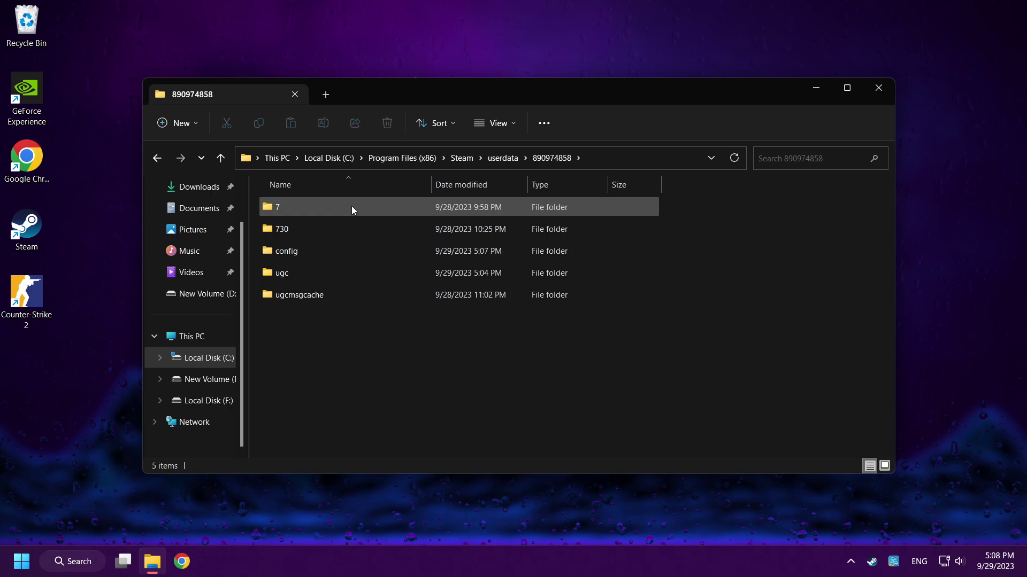
click(335, 232)
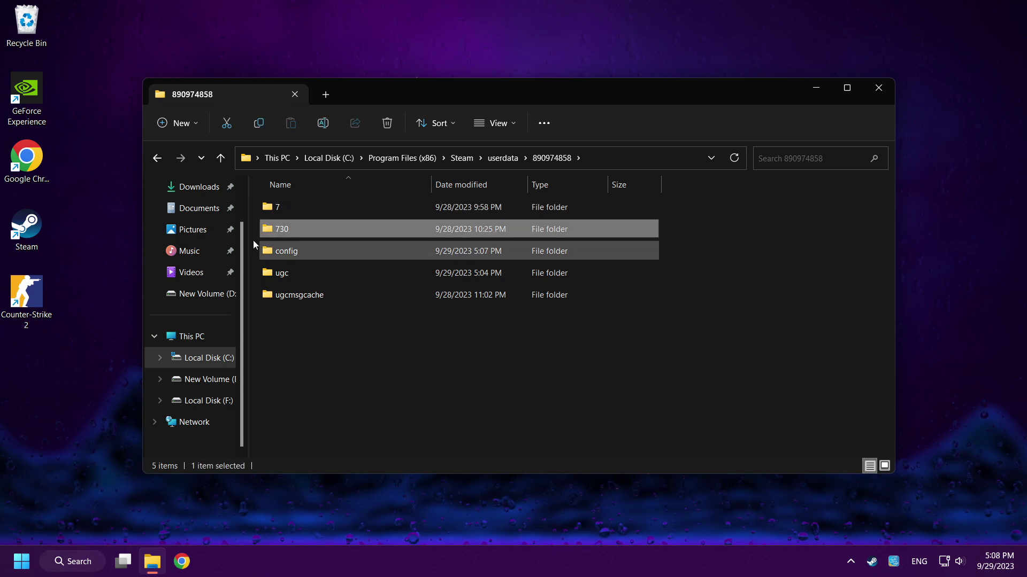
Delete the 730 folder from Steam userdata, close File Explorer, and relaunch Counter-Strike 2.
right_click(354, 229)
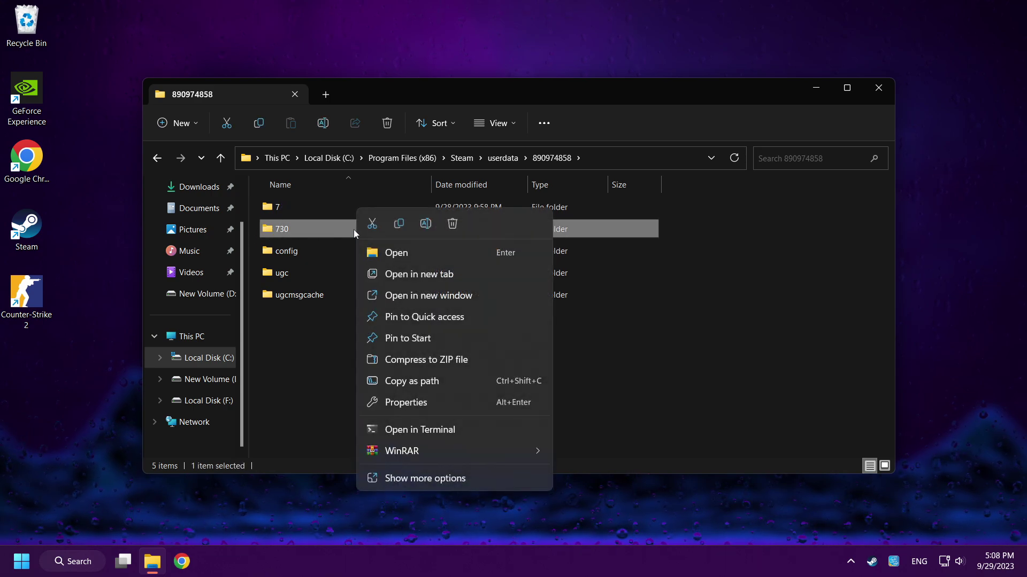
click(453, 224)
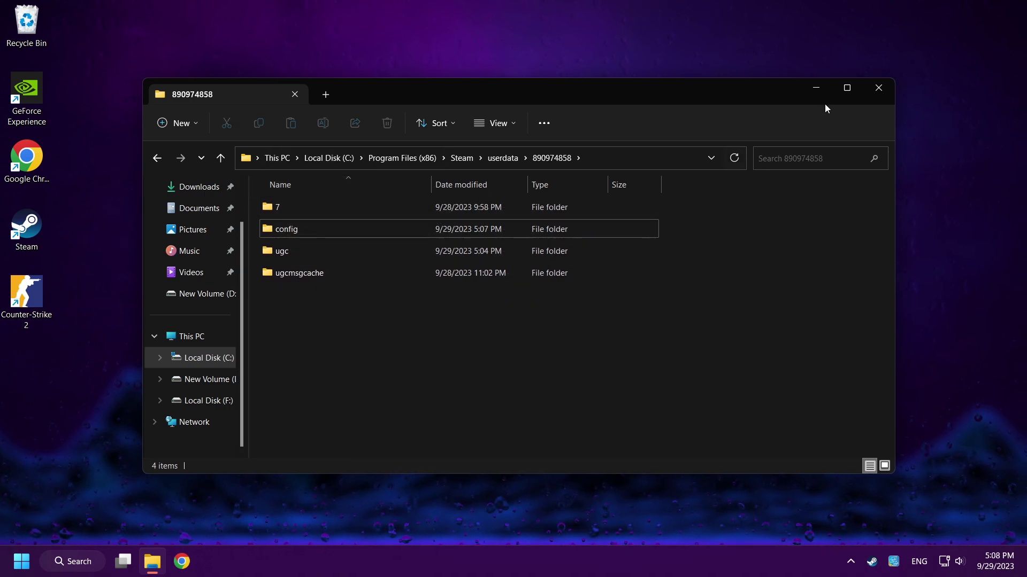
click(879, 91)
click(356, 320)
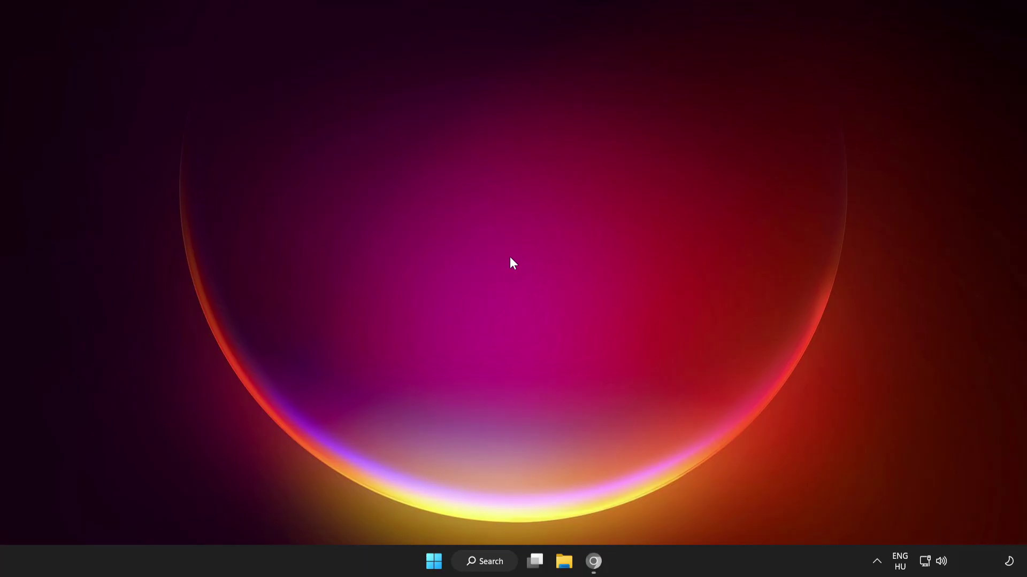
Download dxwebsetup.exe from Microsoft's DirectX End-User Runtime Web Installer page and run it.
click(594, 566)
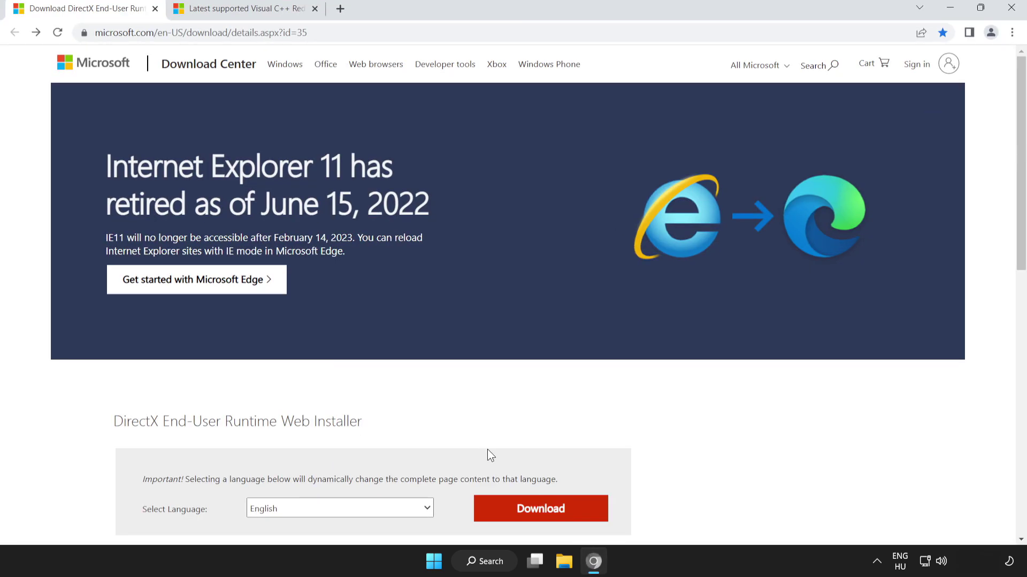
click(422, 31)
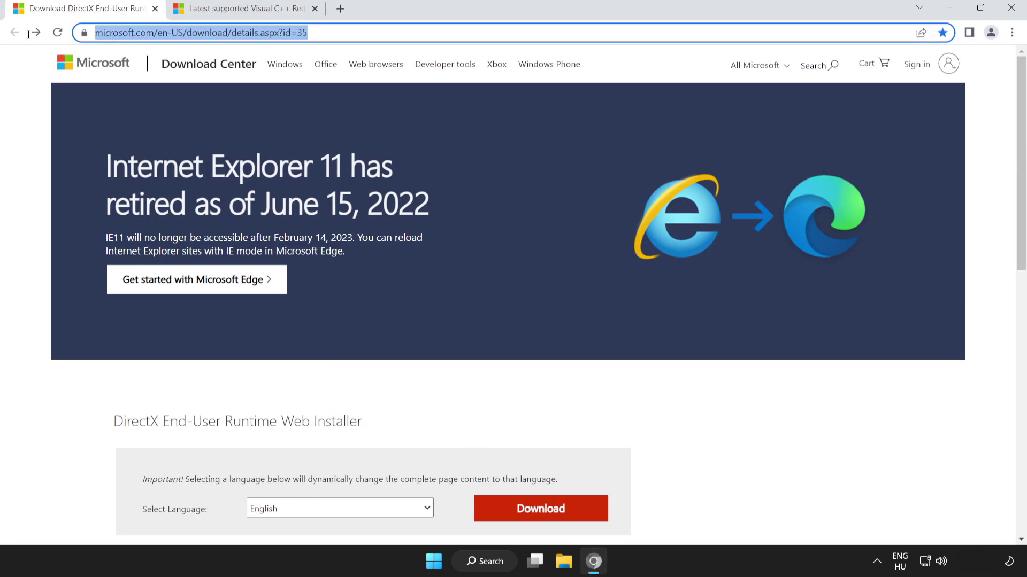
click(423, 31)
click(37, 171)
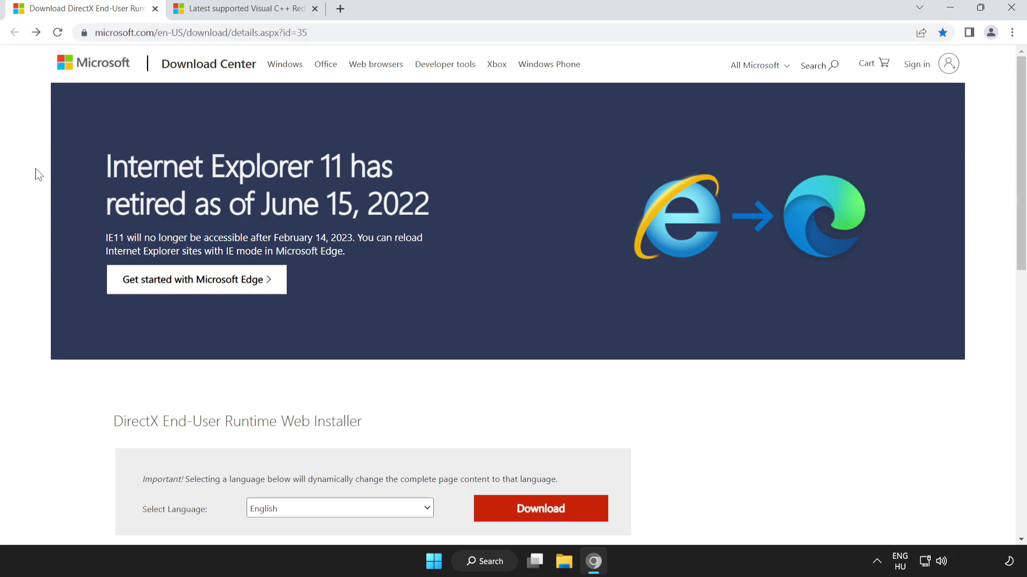
drag(1021, 161, 972, 233)
drag(69, 233, 457, 233)
click(457, 233)
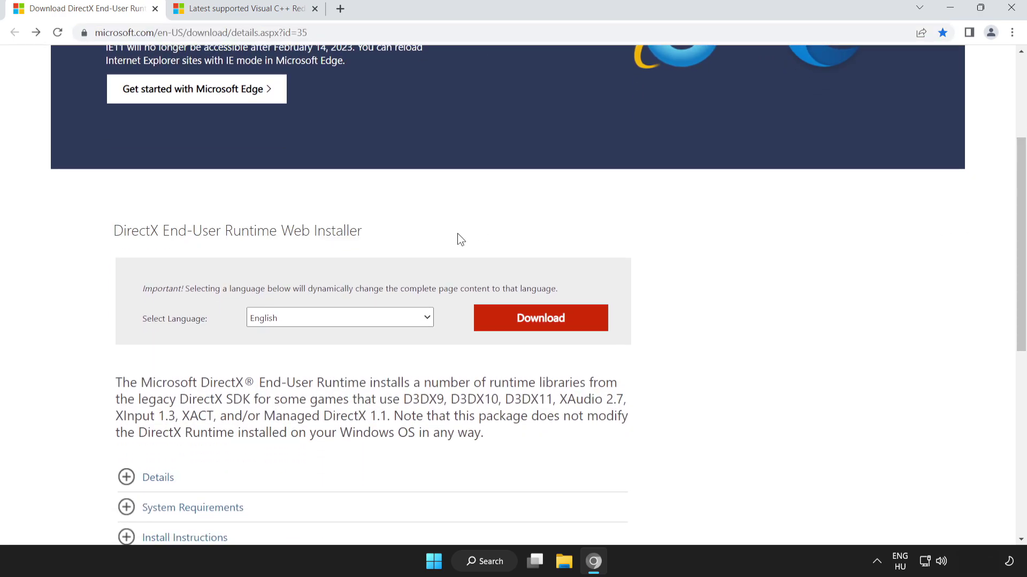
click(545, 328)
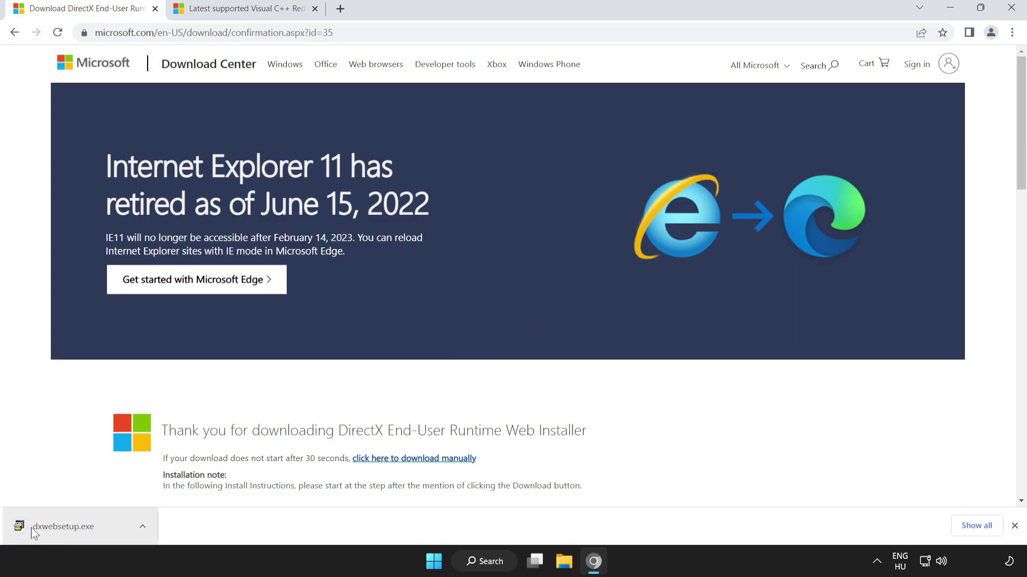
click(89, 529)
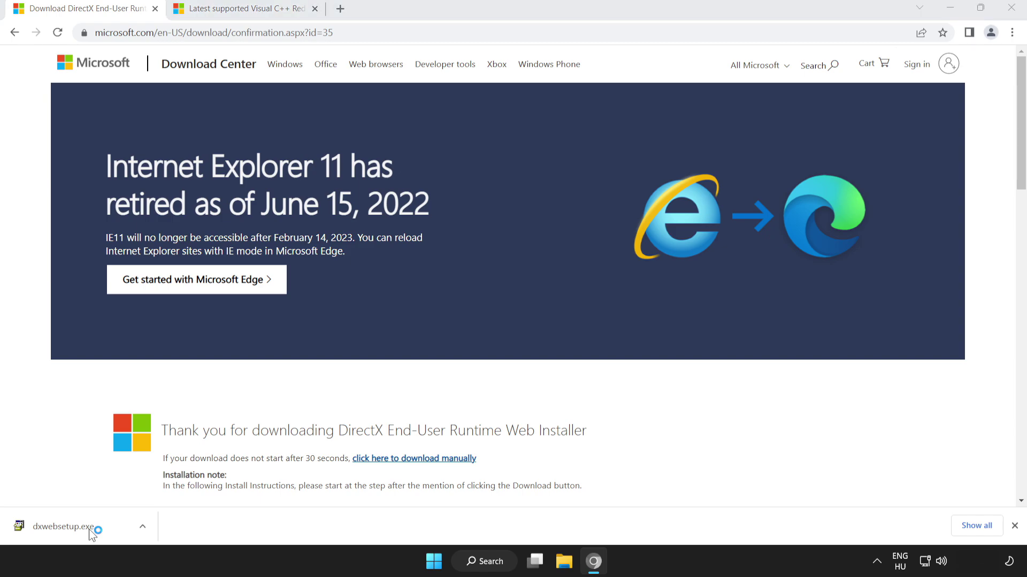
Accept the DirectX license, decline the Bing Bar, and finish setup, which reports DirectX already current.
drag(256, 133, 466, 173)
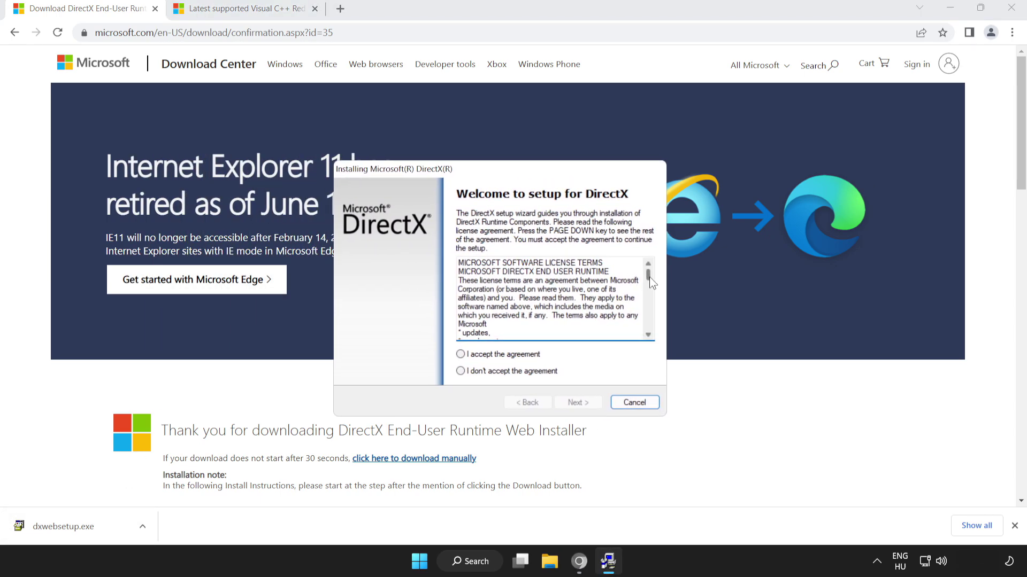
drag(650, 277, 647, 336)
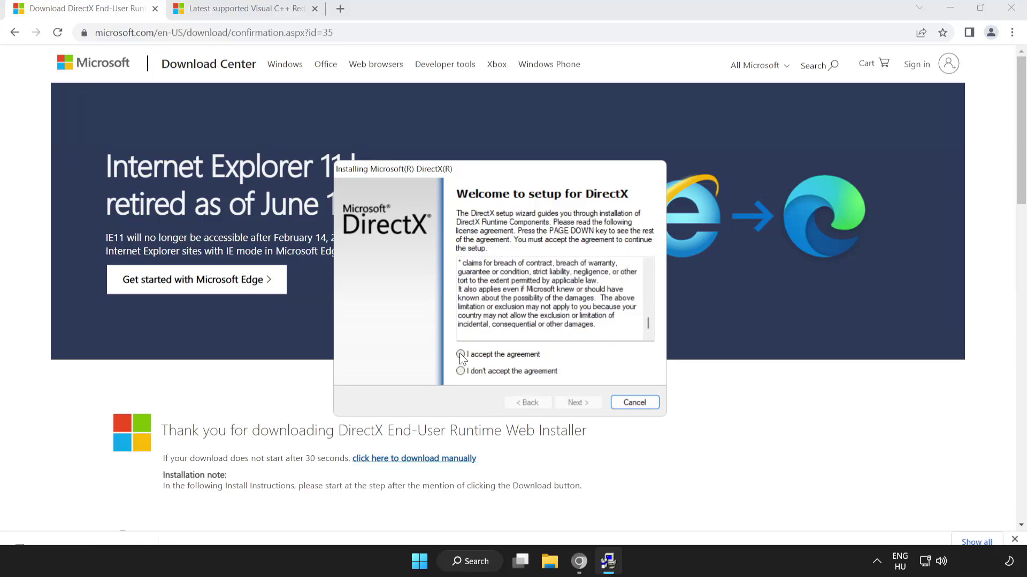
click(461, 355)
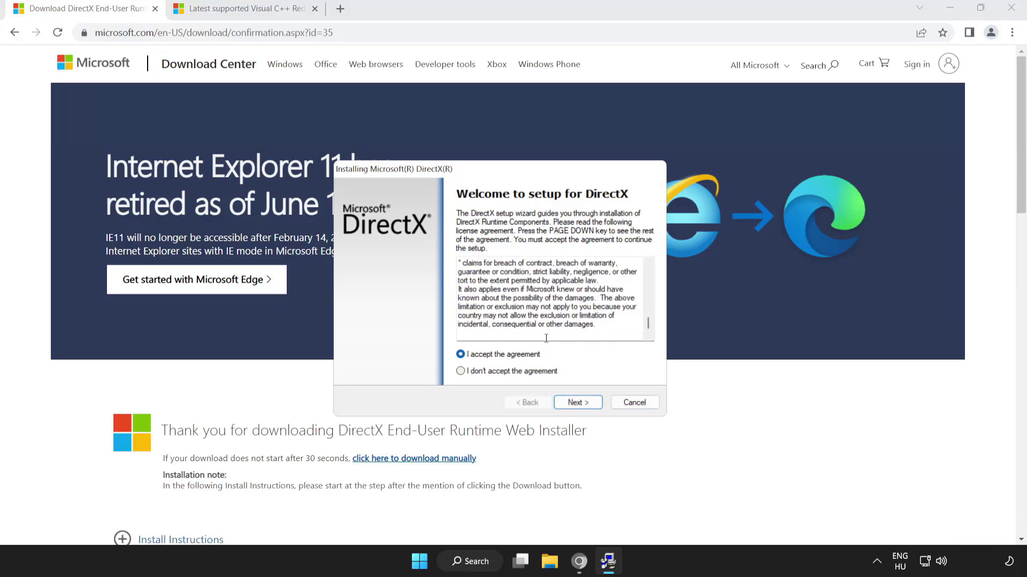
click(572, 402)
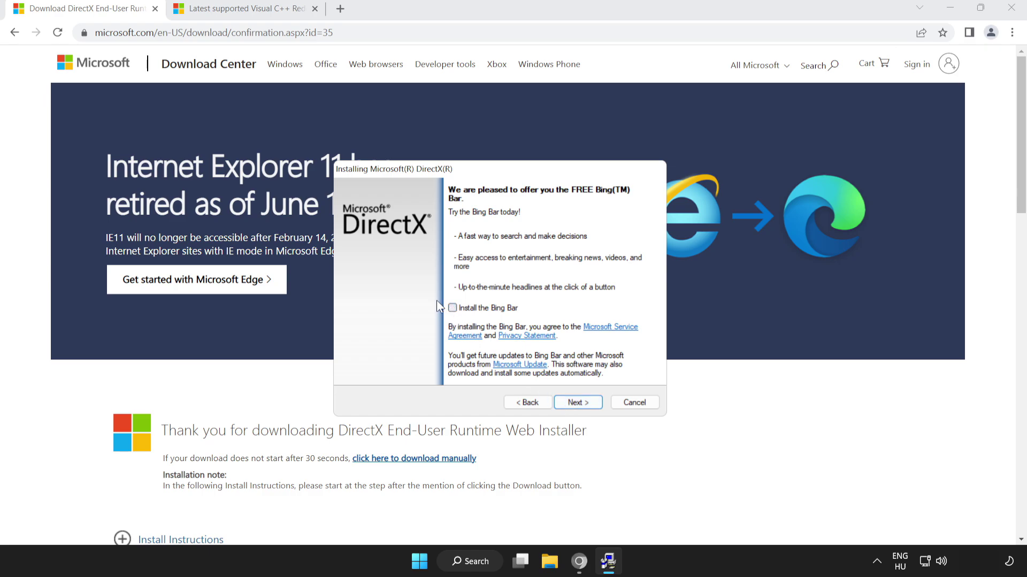
click(576, 403)
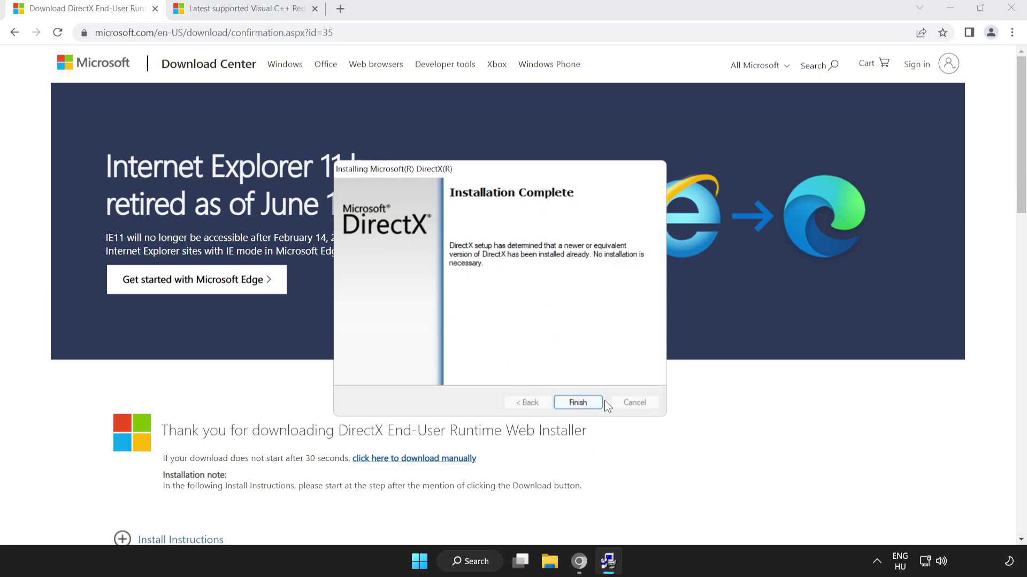
click(576, 402)
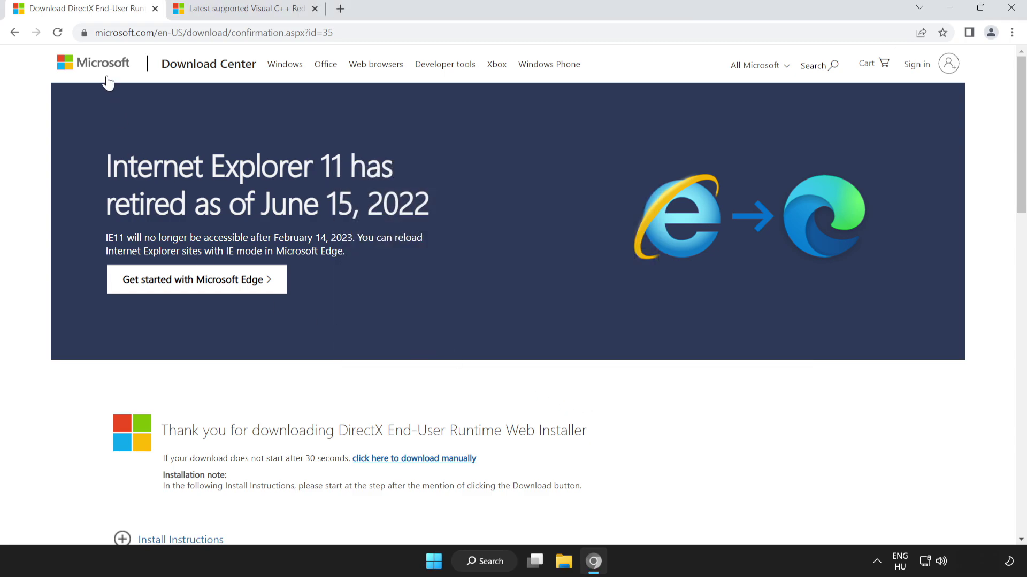
Close the DirectX tab and download VC_redist.arm64.exe, VC_redist.x86.exe and VC_redist.x64.exe from the 2015-2022 table.
click(155, 9)
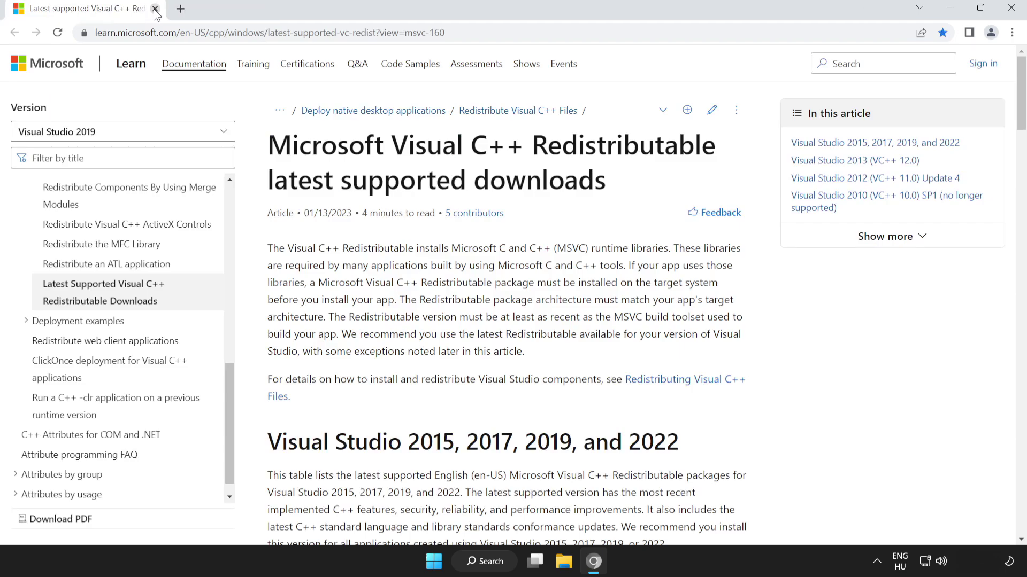
click(472, 33)
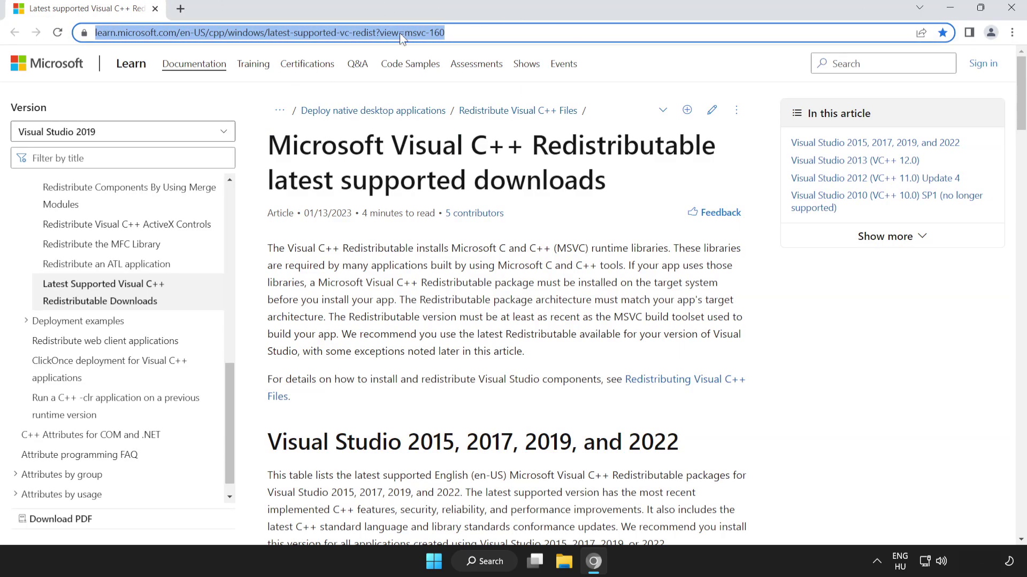
click(239, 143)
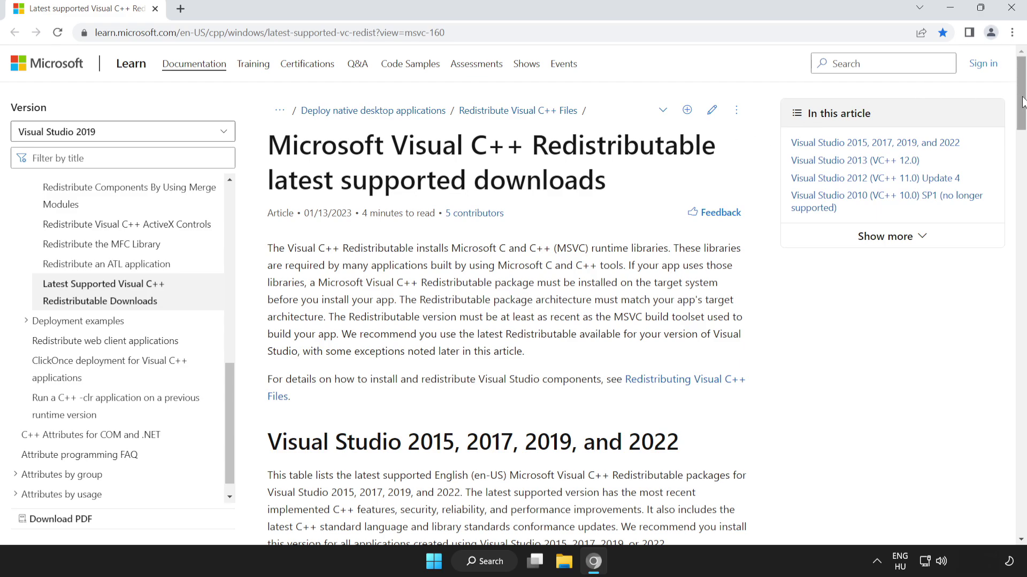
drag(1023, 102, 1022, 155)
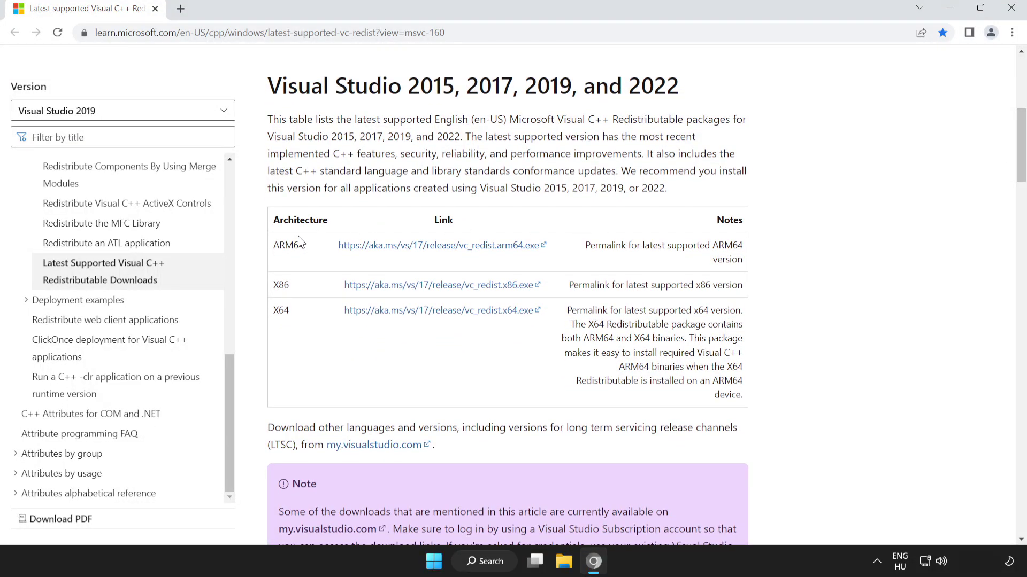
drag(275, 245, 625, 323)
click(624, 323)
click(426, 249)
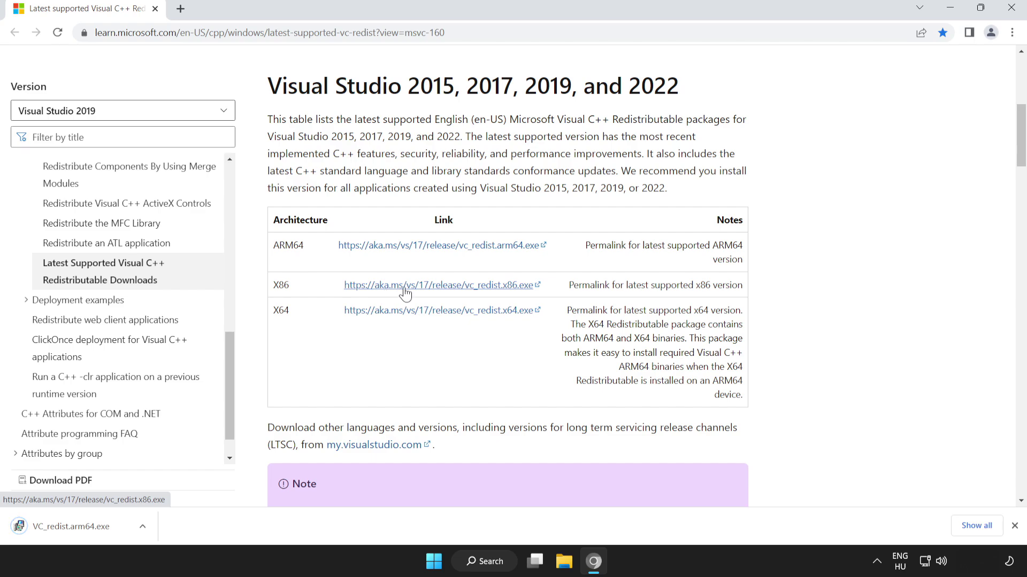
click(447, 292)
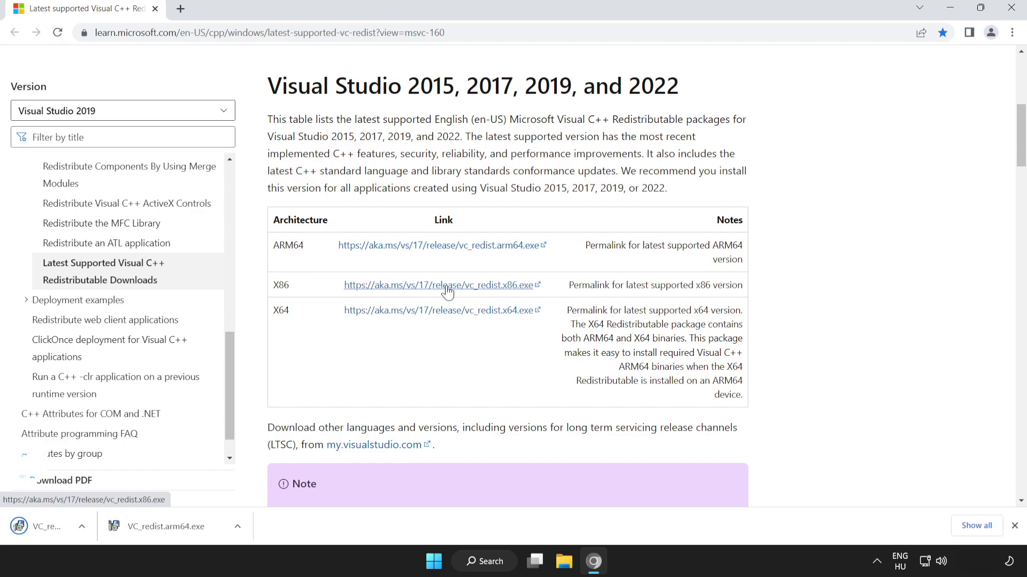
click(443, 315)
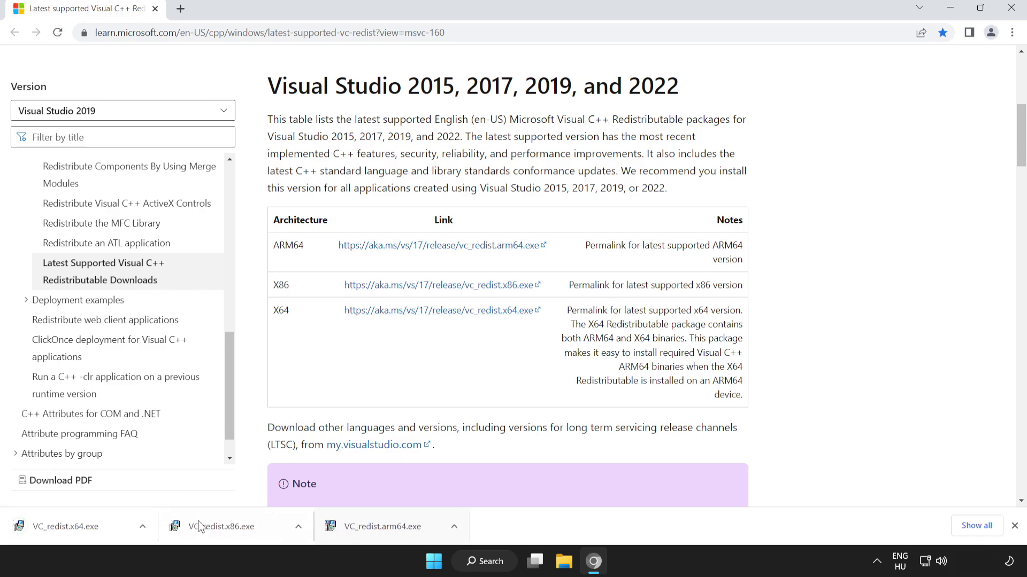
Try installing VC_redist.arm64.exe, which fails as unsupported, then launch the x86 installer.
click(393, 528)
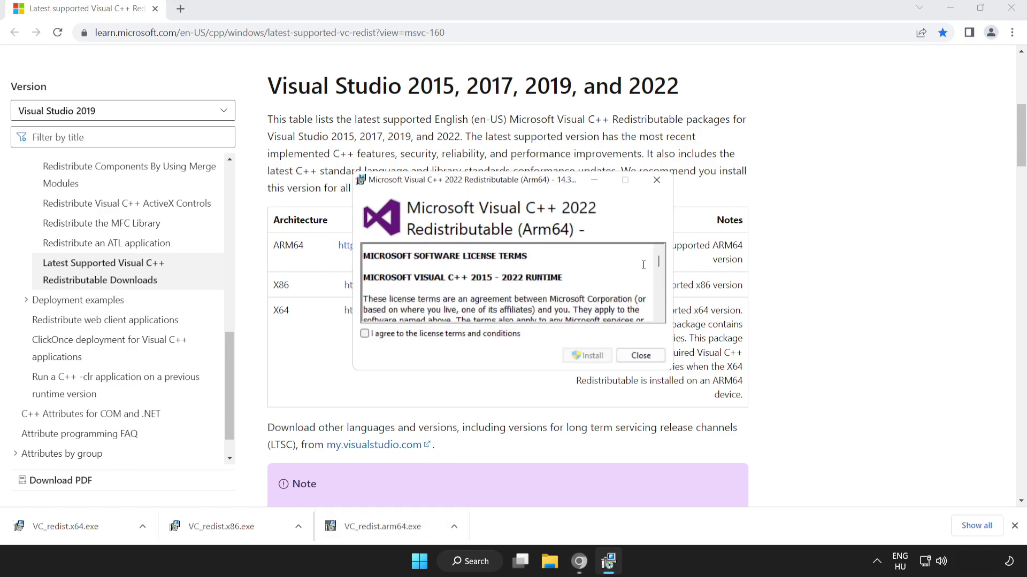
drag(659, 262, 662, 323)
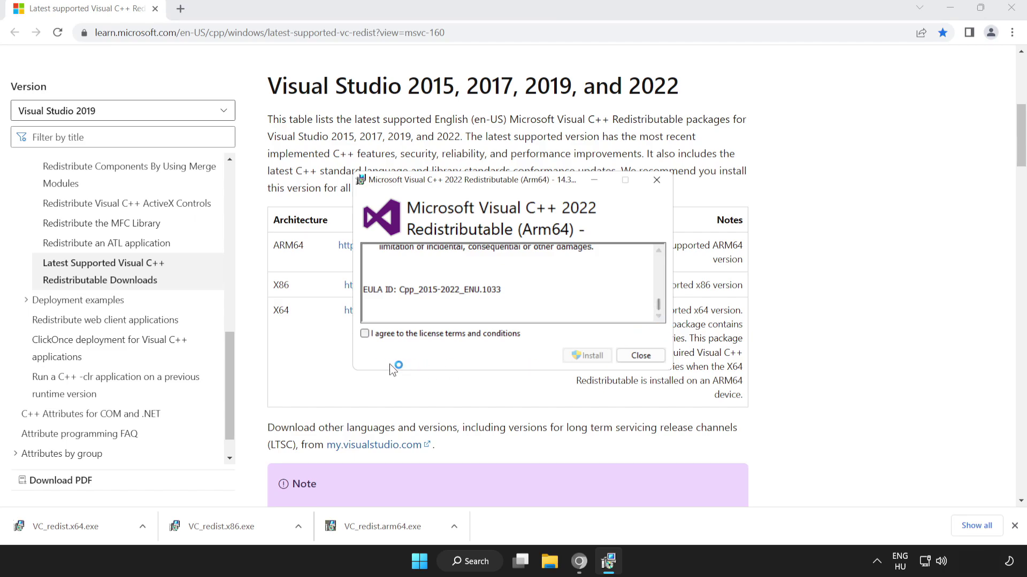
click(364, 334)
click(585, 356)
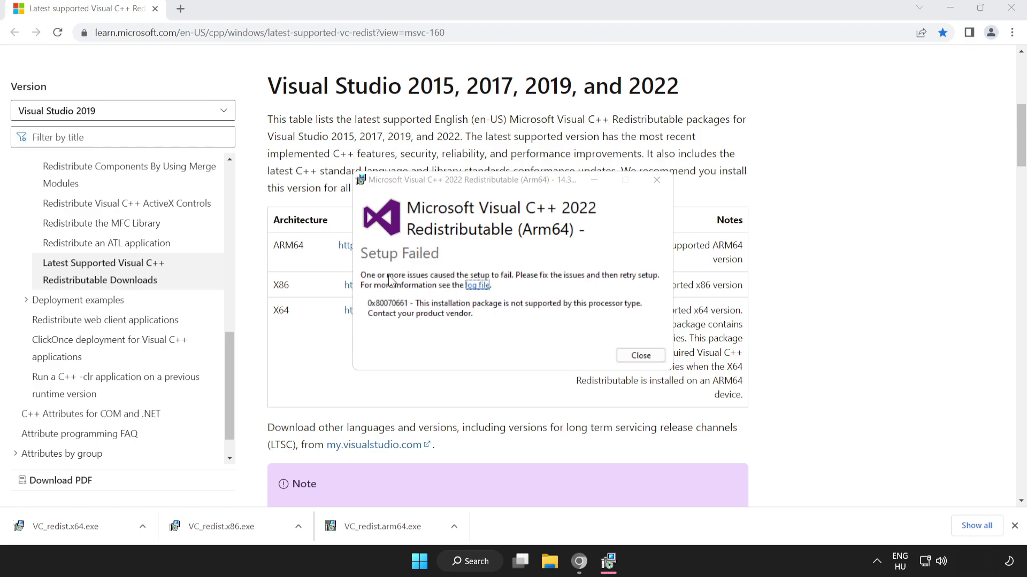
click(635, 356)
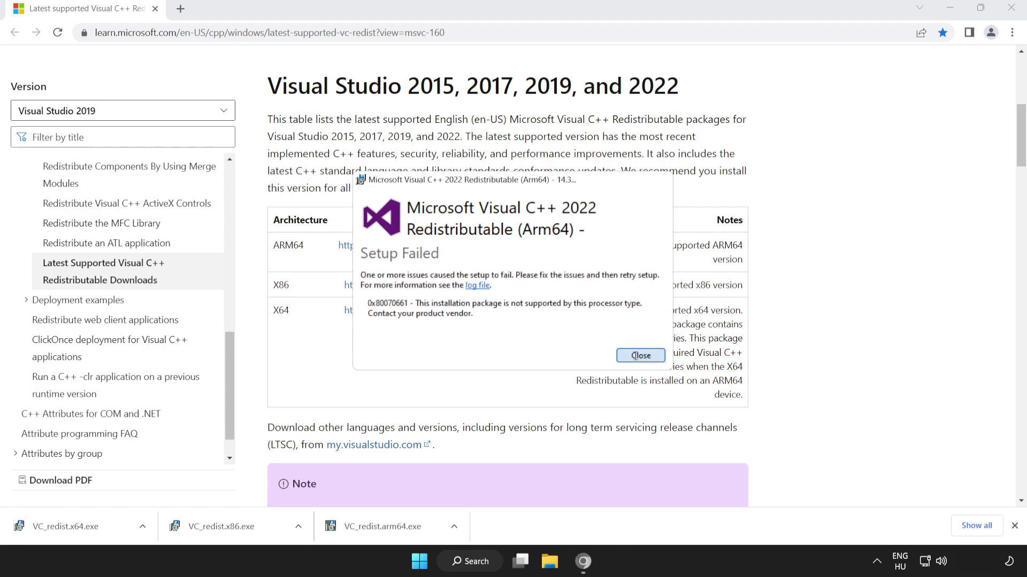
click(240, 529)
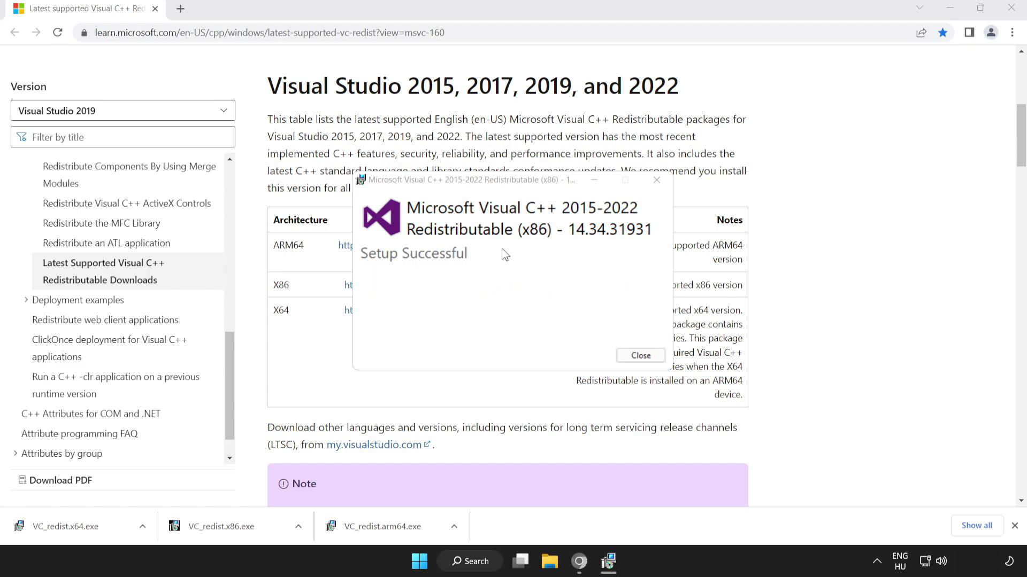
Close the successful x86 setup, install VC_redist.x64.exe 14.34.31931, and close without restarting.
click(634, 356)
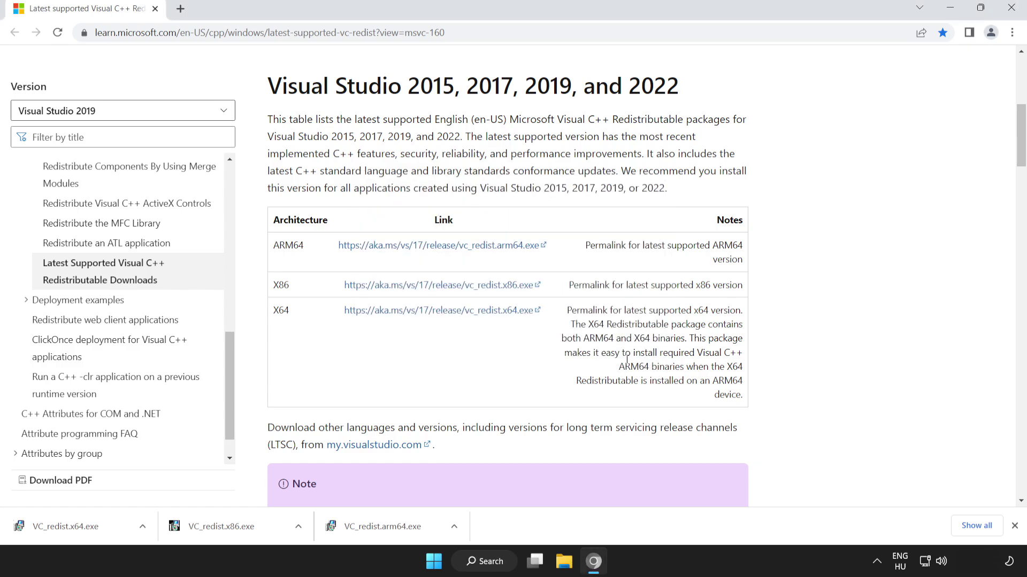
click(89, 527)
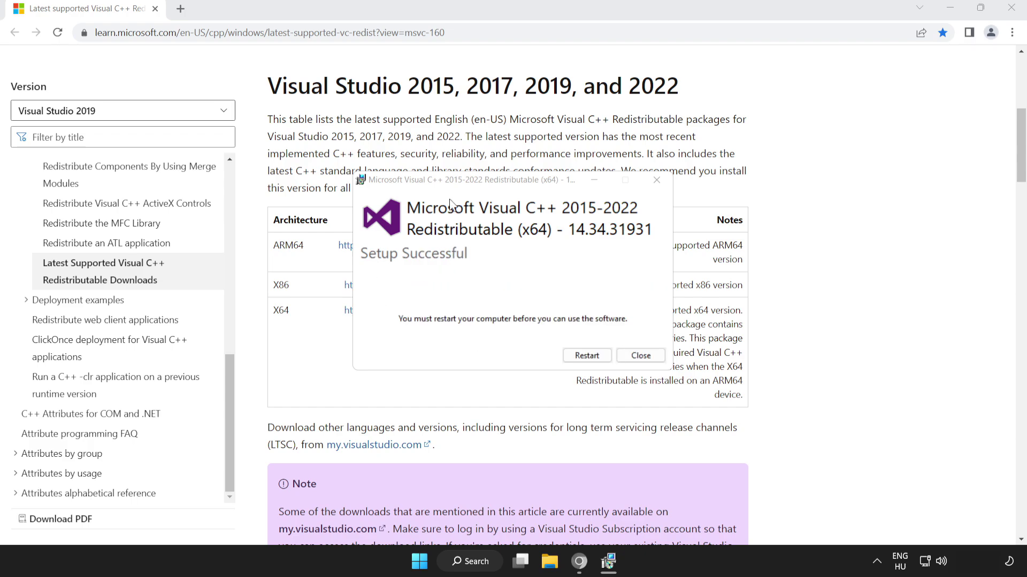
click(647, 360)
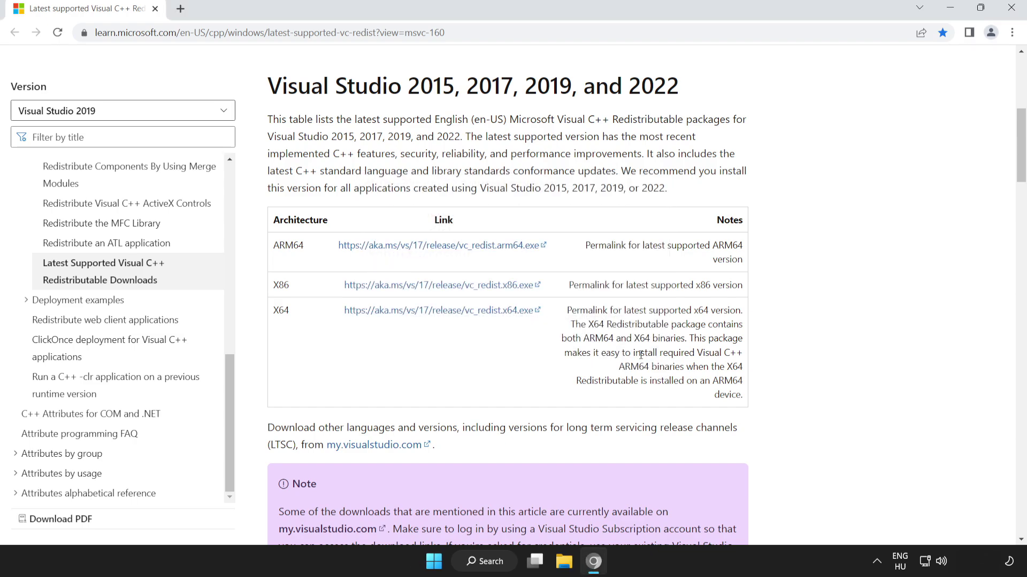
Close Chrome and show the Start menu's power options to prepare a restart.
click(1010, 12)
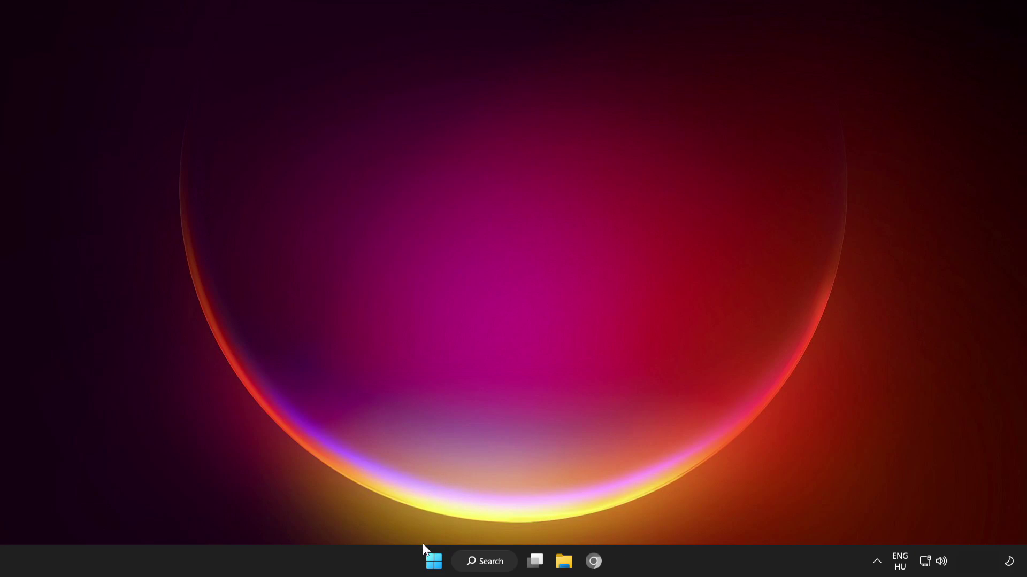
click(433, 558)
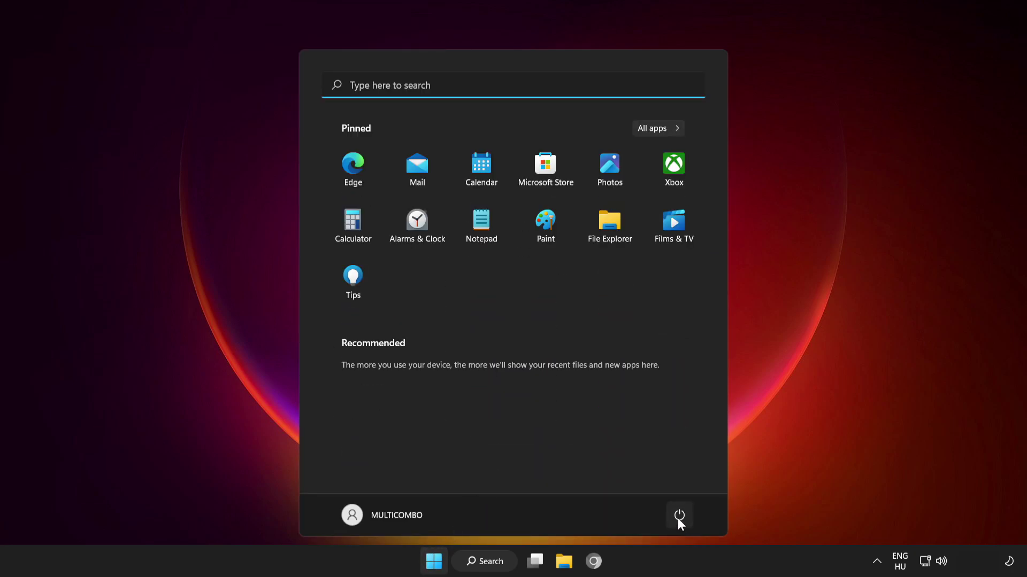
click(679, 518)
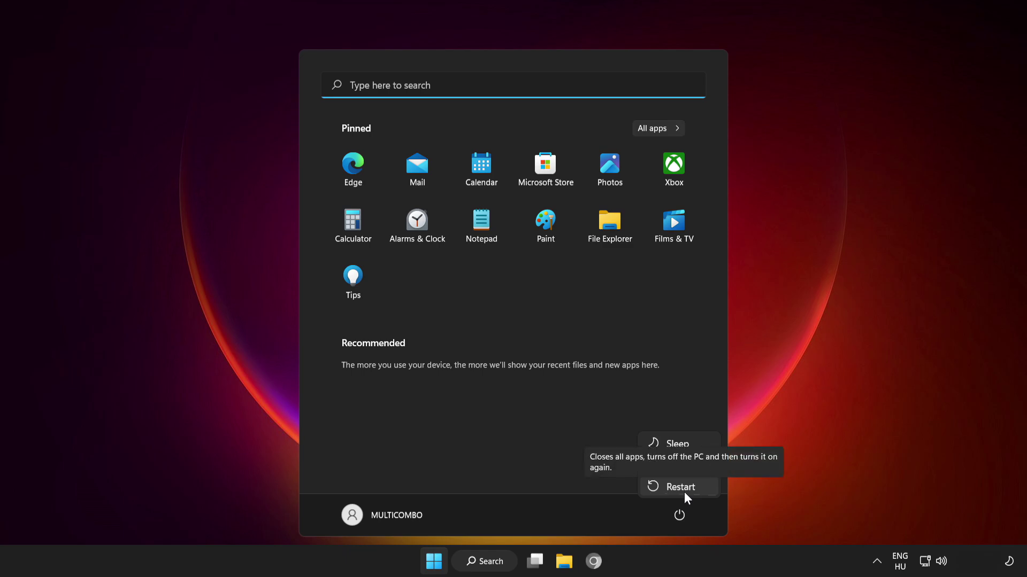